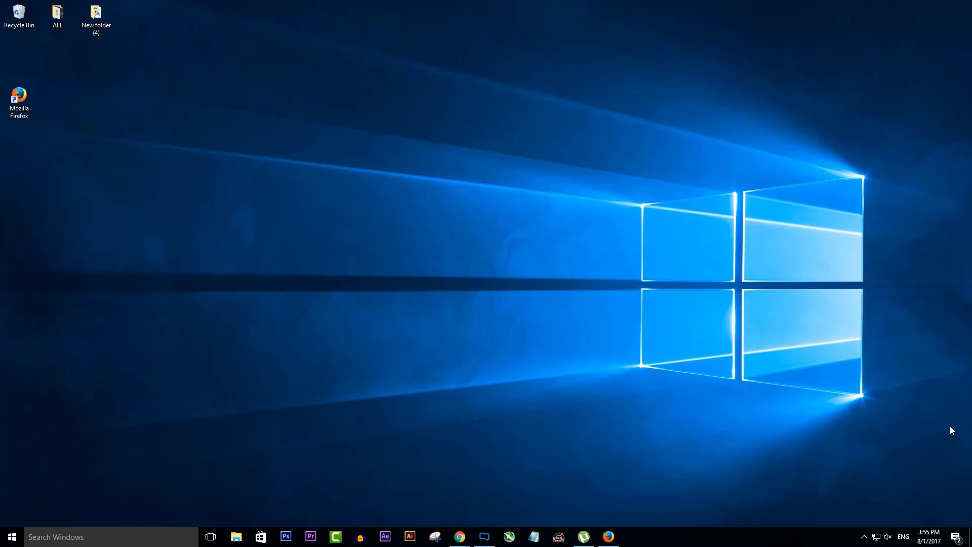
left_click(608, 536)
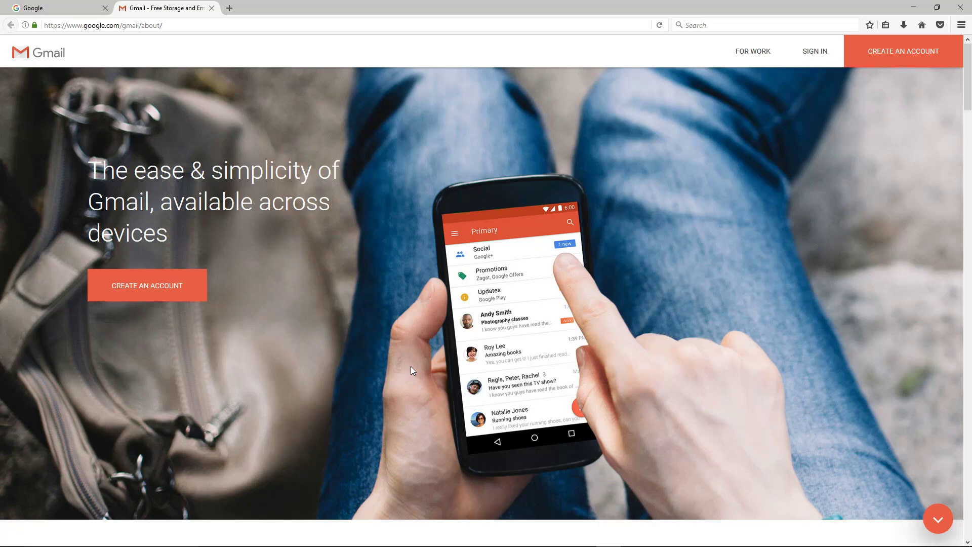
key("ctrl+t")
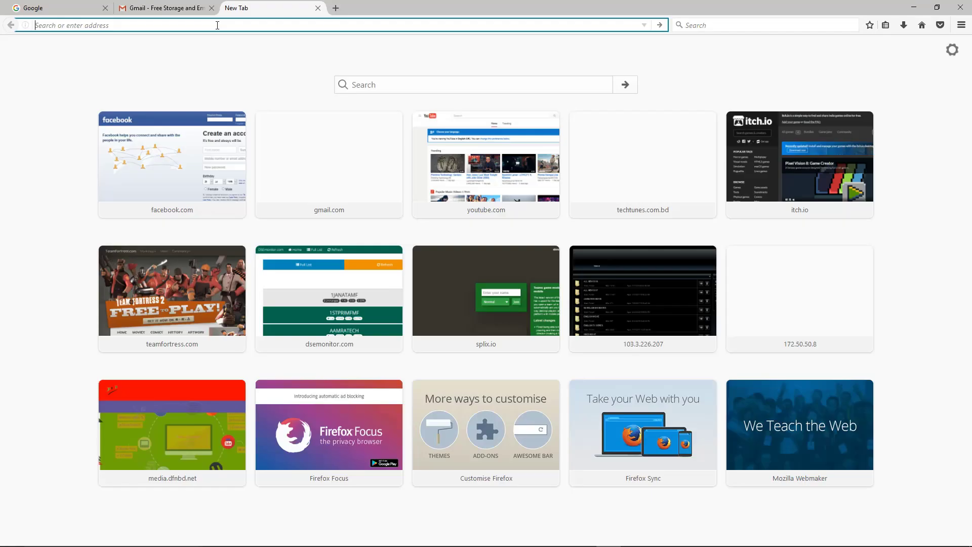
type("ww")
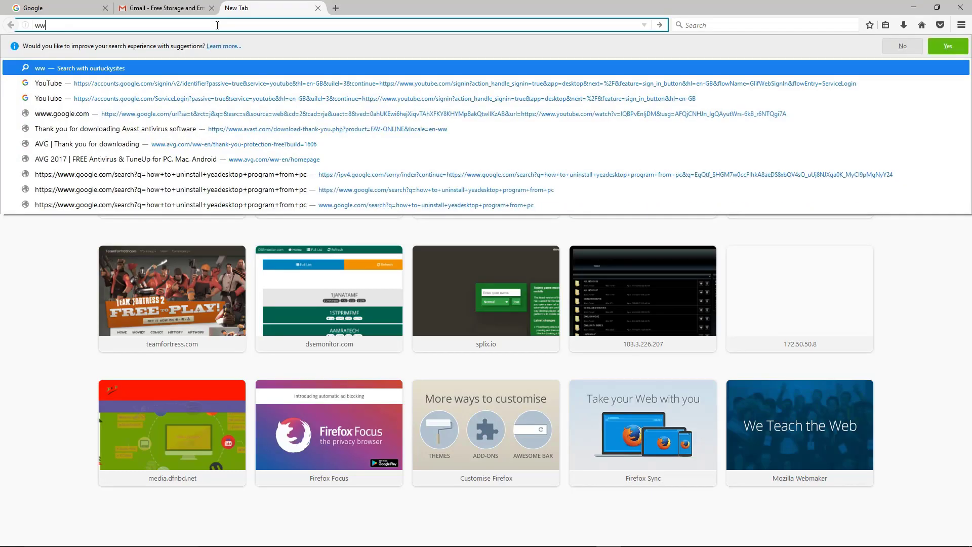
type("w.")
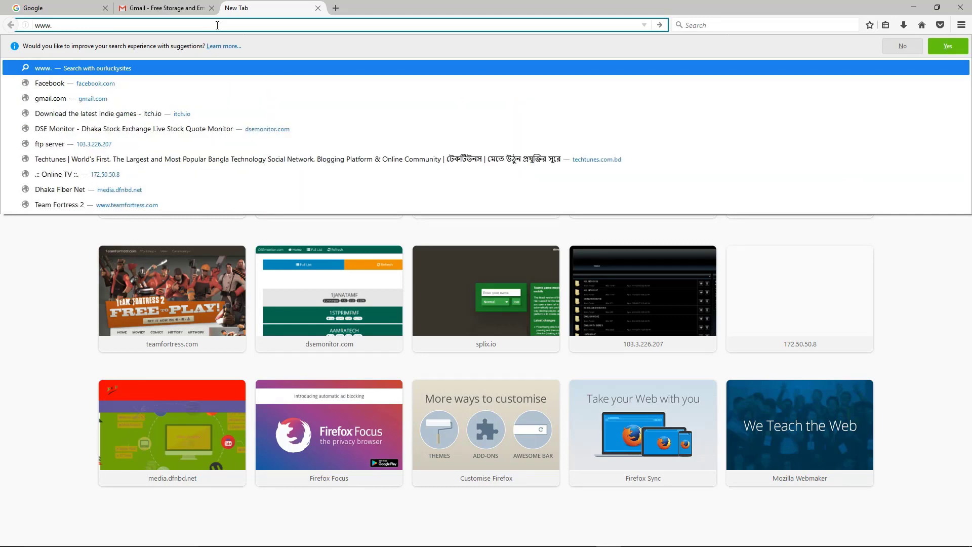
type("gmail.com")
key("Return")
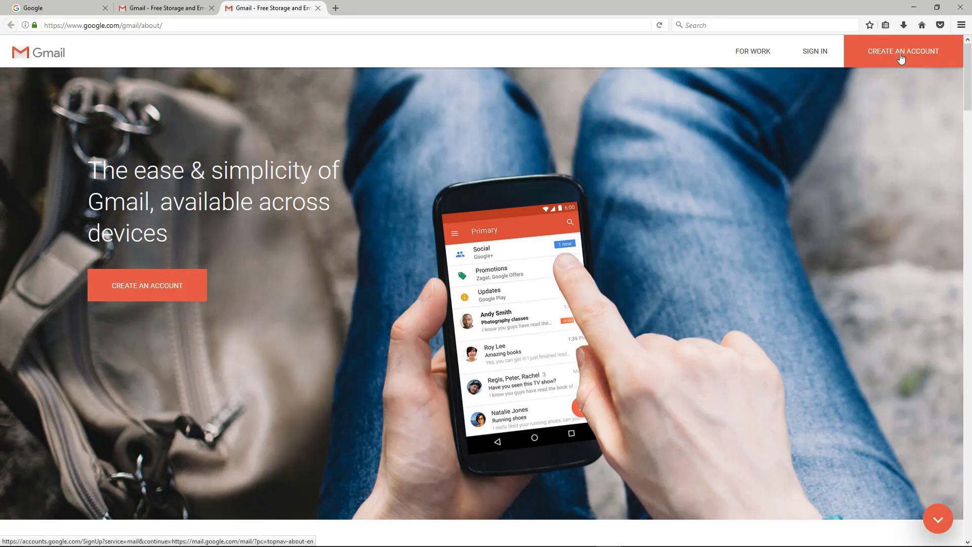
left_click(173, 298)
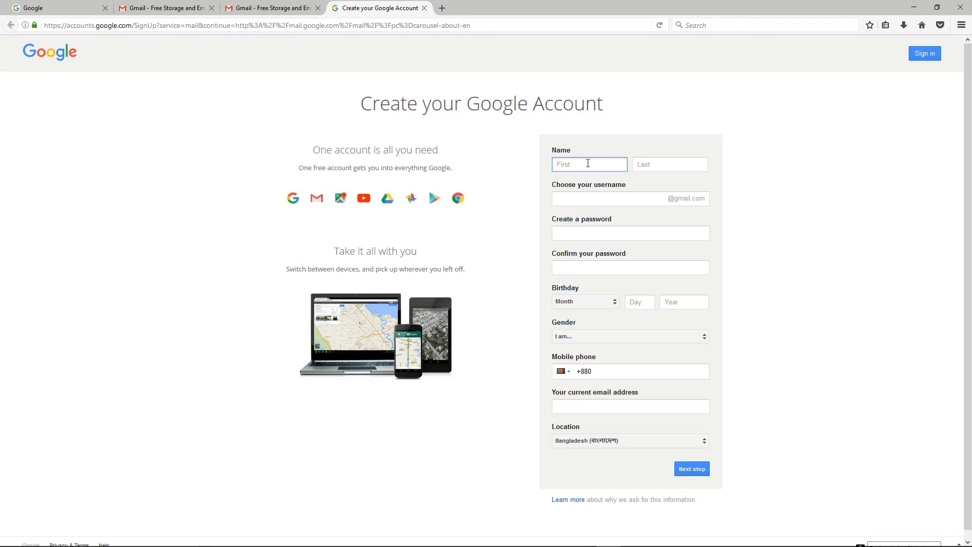
Enter the account holder's first and last name in the Google sign-up form
key("Tab")
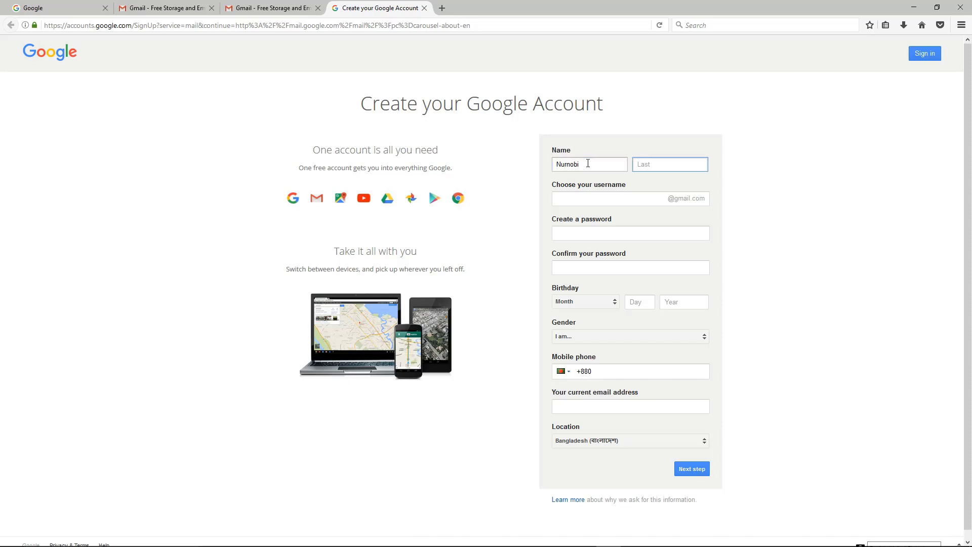
Enter a username made from the first and last name, then replace it with the third suggested available username
left_click(607, 199)
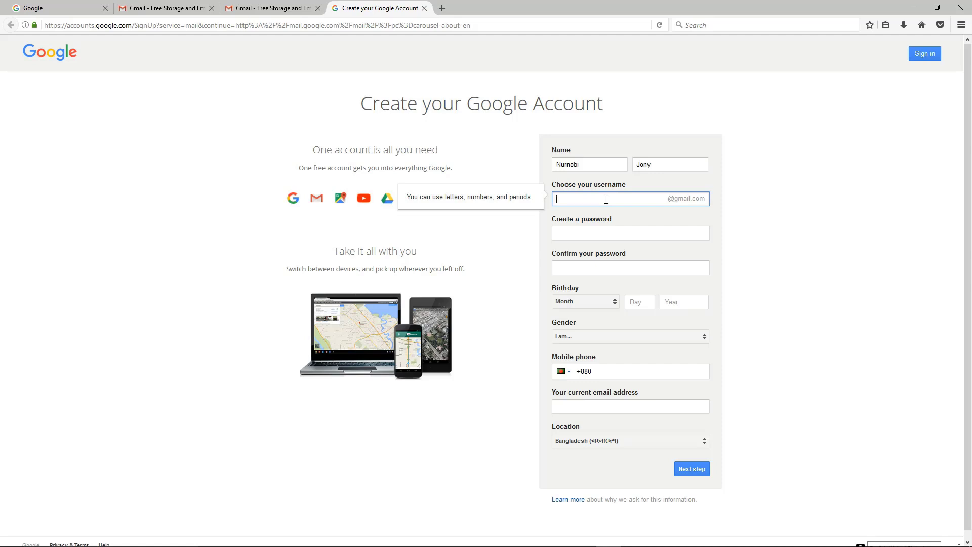
left_click(609, 235)
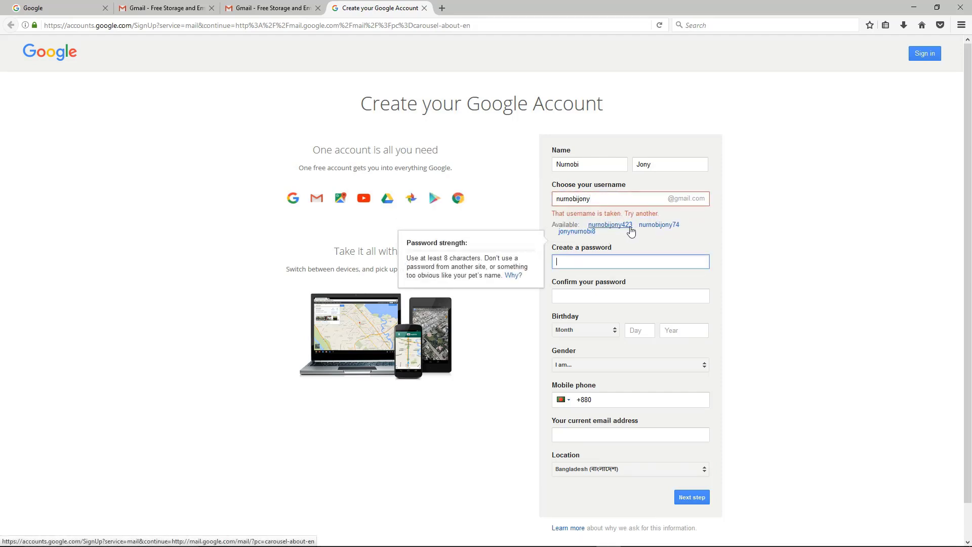
left_click(589, 232)
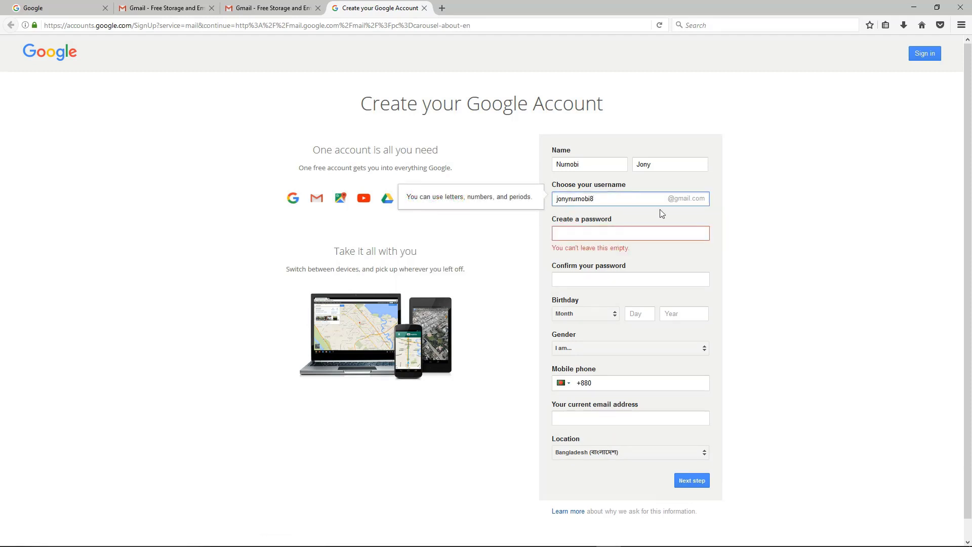
Create the account password and repeat it in the confirmation field
left_click(616, 232)
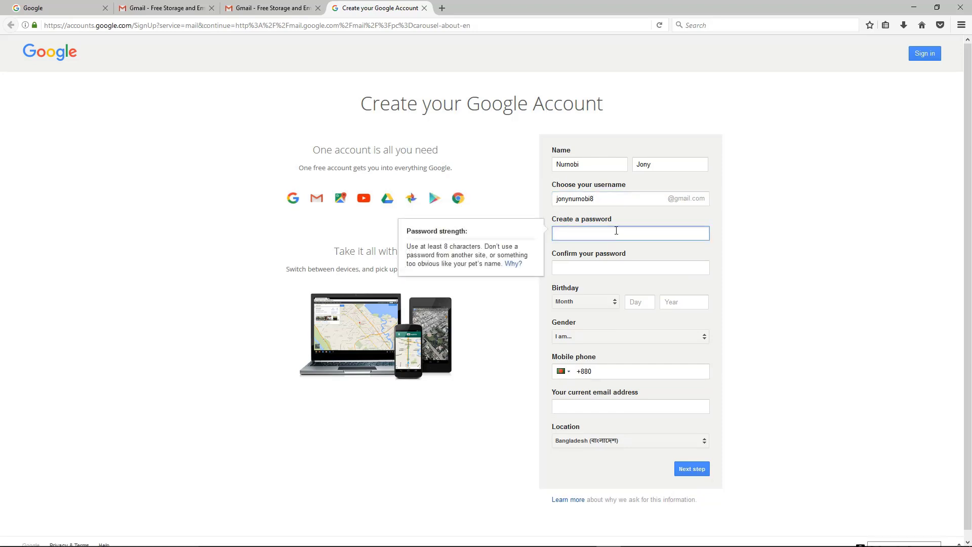
type("••••••••••••")
left_click(617, 269)
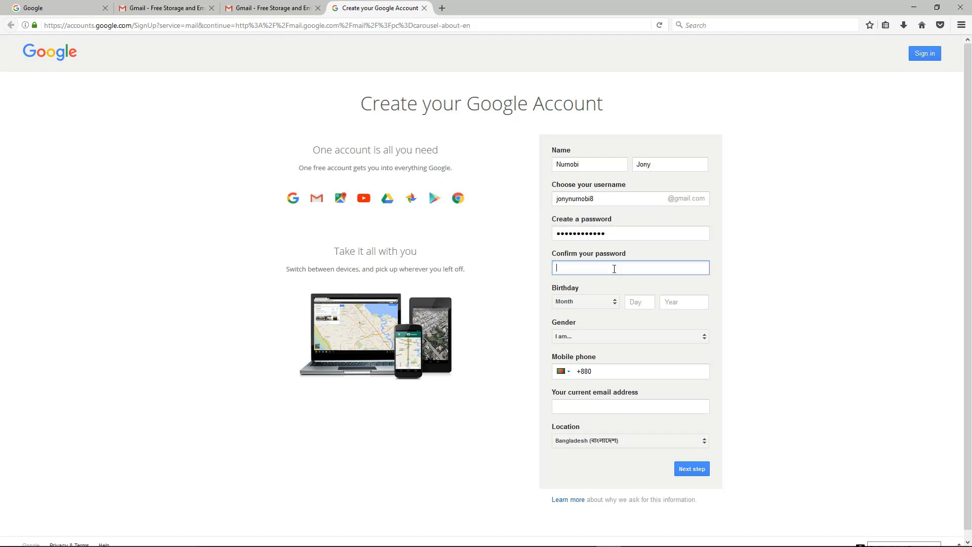
type("••••••••••••")
key("Tab")
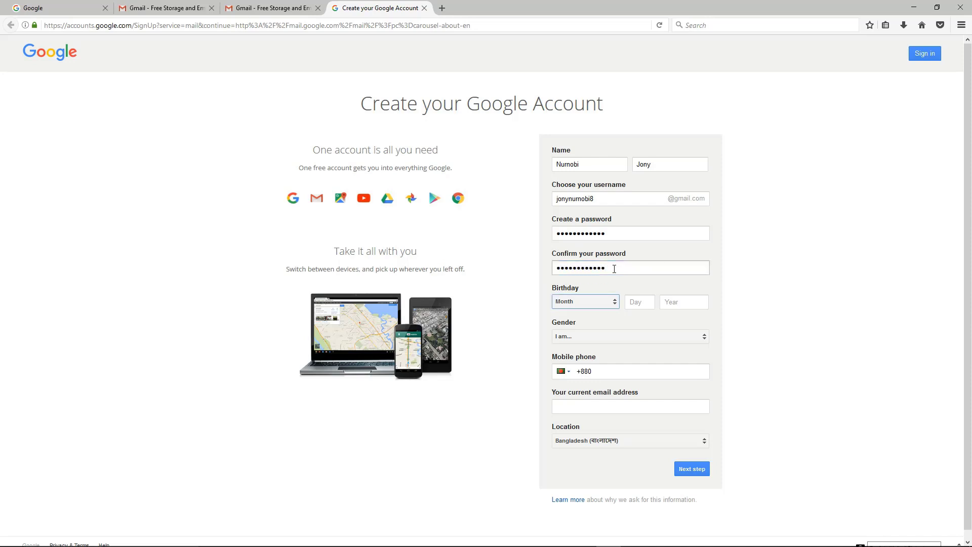
Fill in the account holder's date of birth and set the gender to Male
left_click(597, 300)
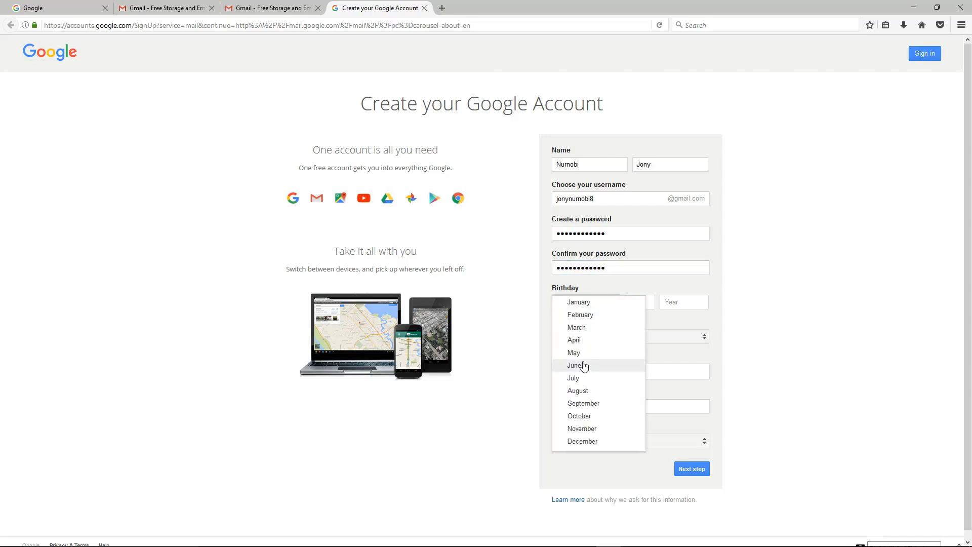
left_click(581, 392)
left_click(648, 303)
type("10")
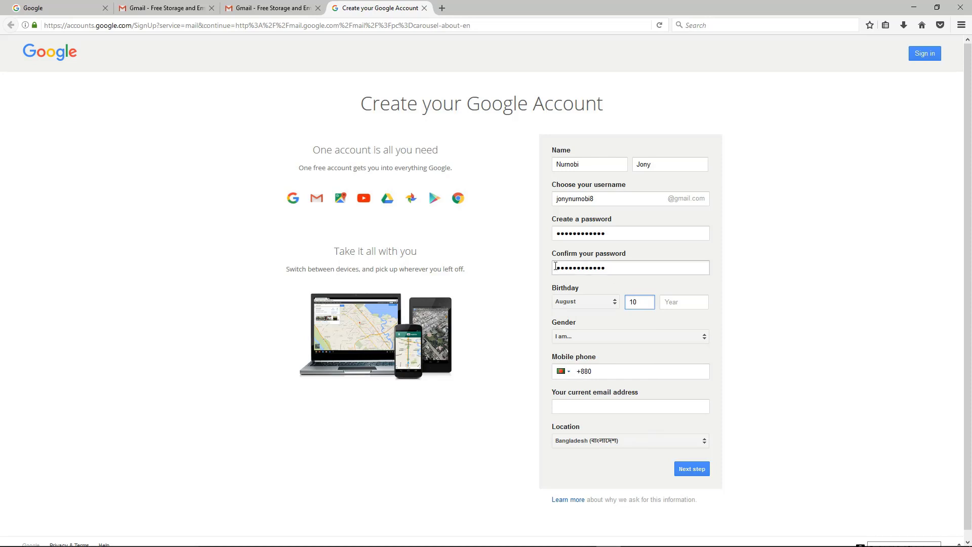
left_click(687, 302)
type("1996")
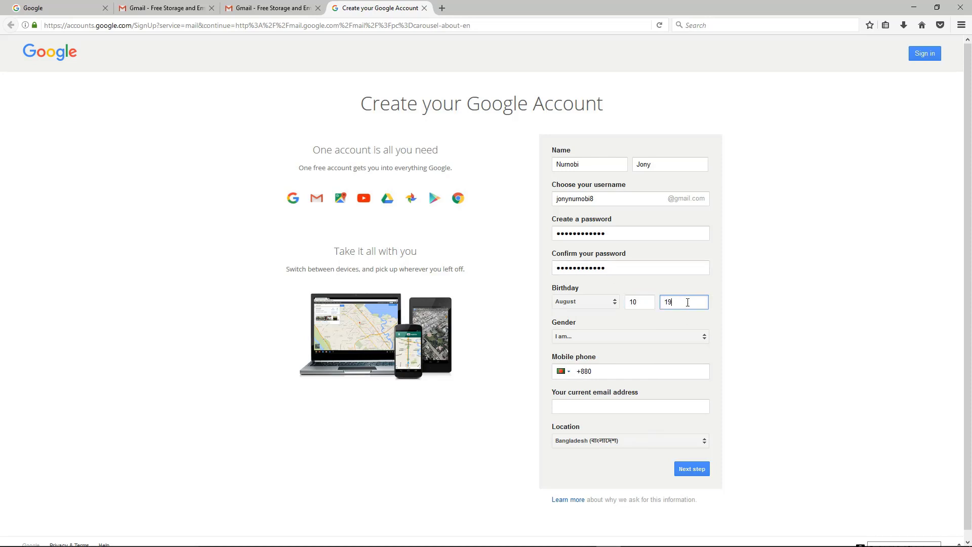
key("BackSpace")
type("5")
left_click(598, 332)
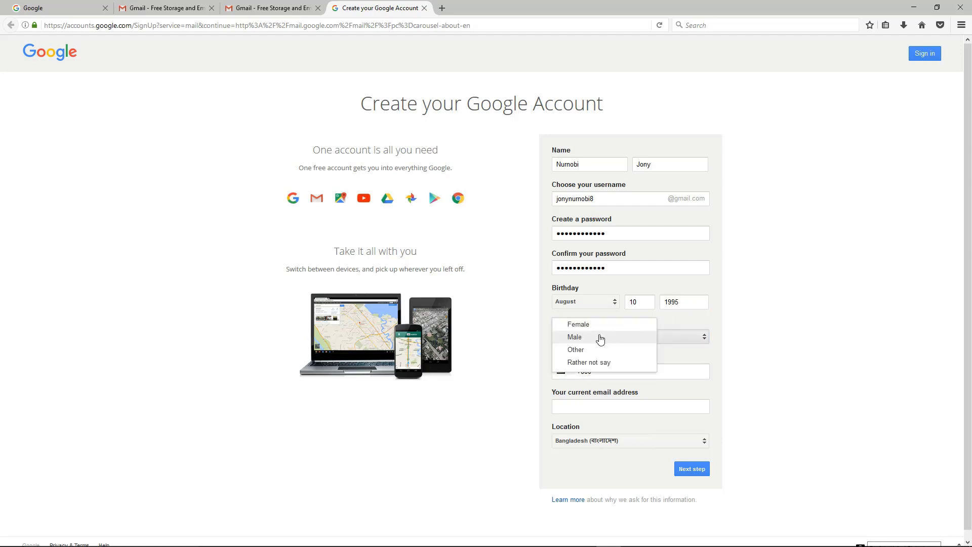
left_click(587, 338)
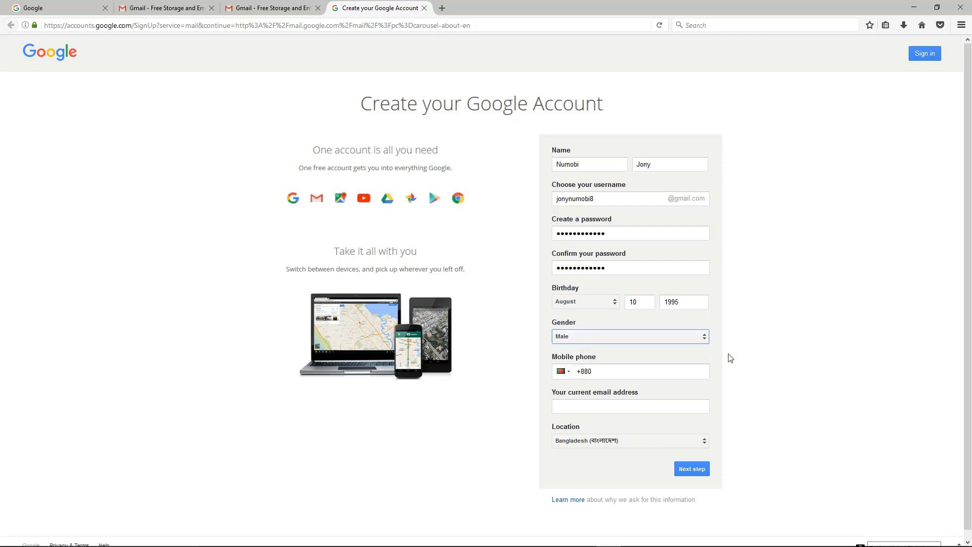
Enter the mobile phone number and leave the current email address field empty
scroll(579, 359, "down", 1)
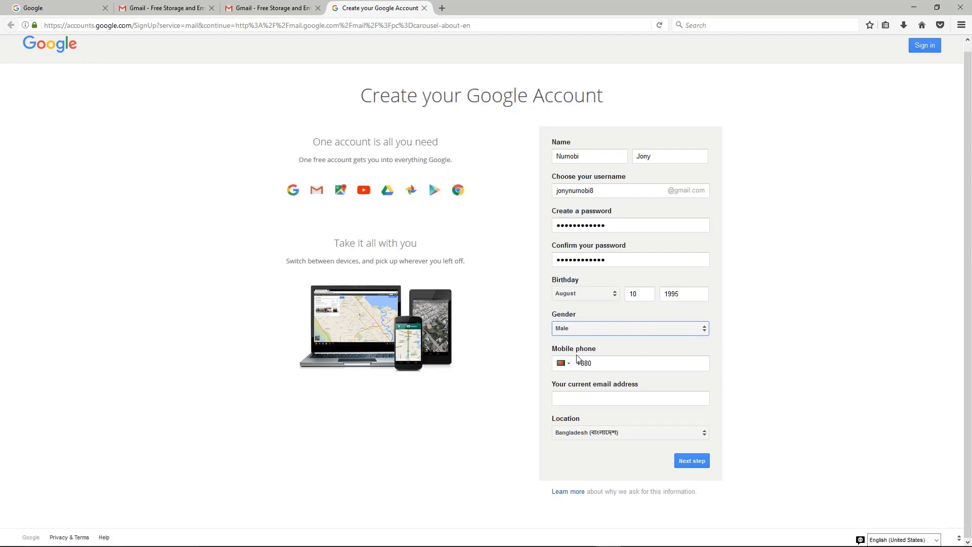
left_click(610, 363)
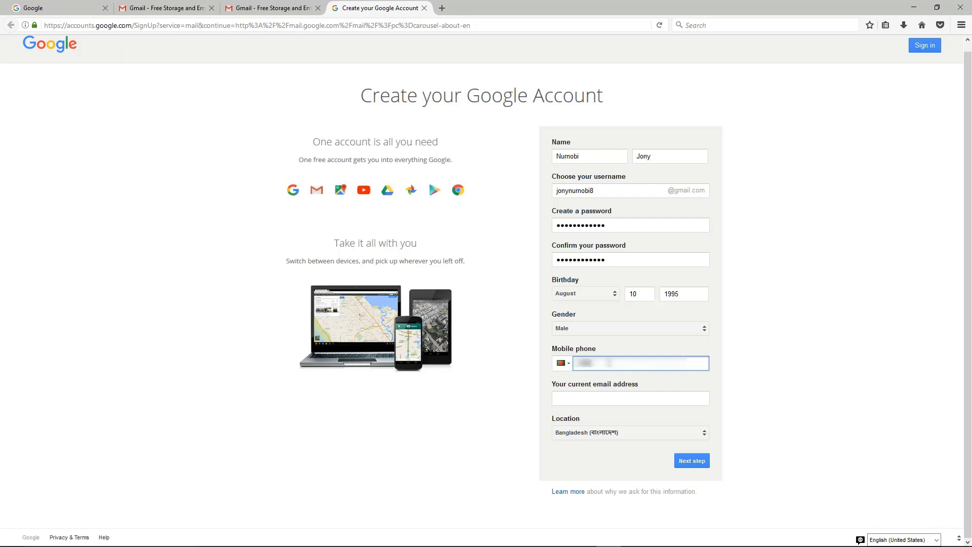
left_click(627, 399)
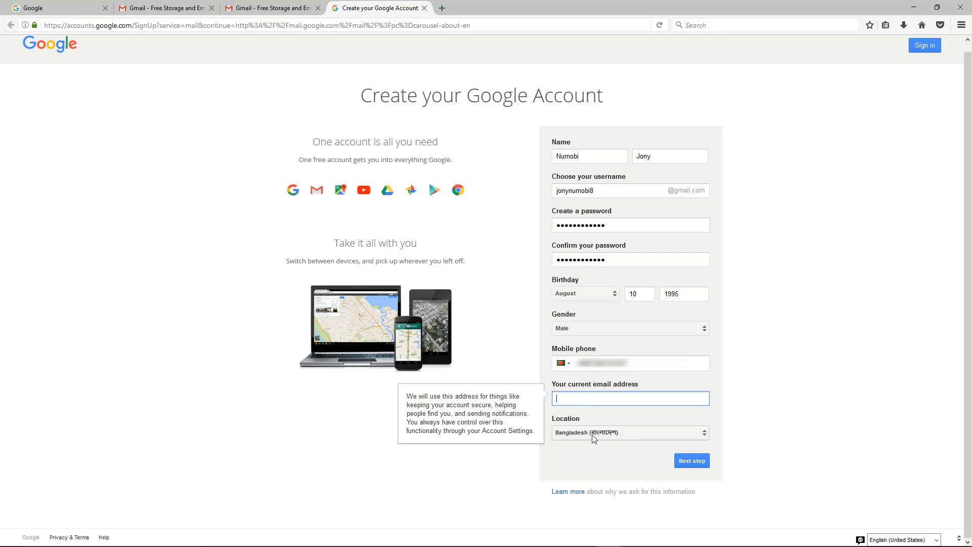
left_click(501, 470)
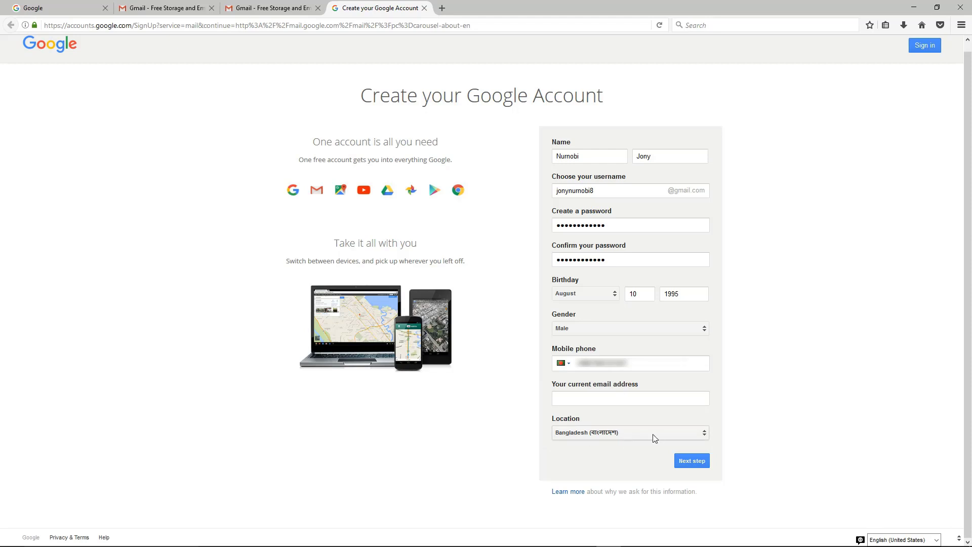
Submit the sign-up form and agree to Google's Privacy and Terms
left_click(690, 462)
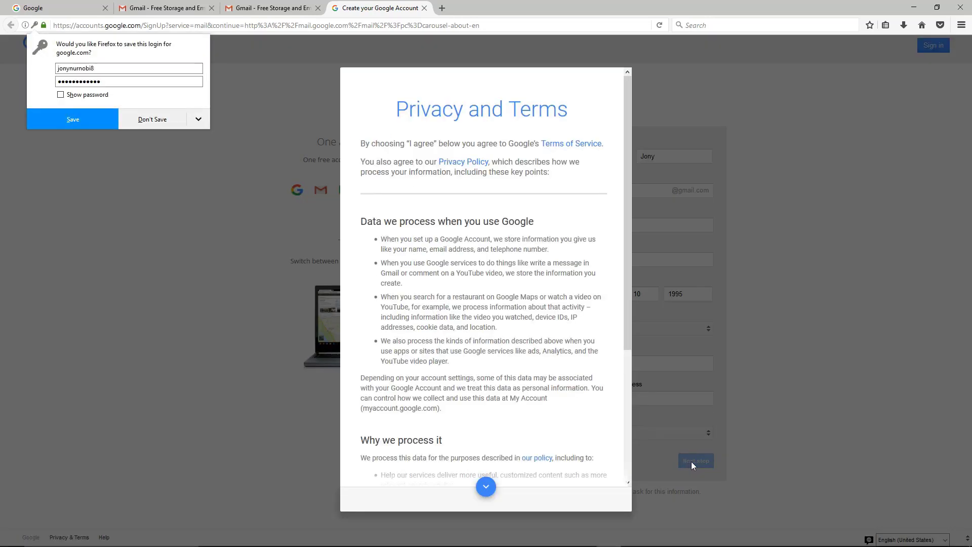
left_click(486, 487)
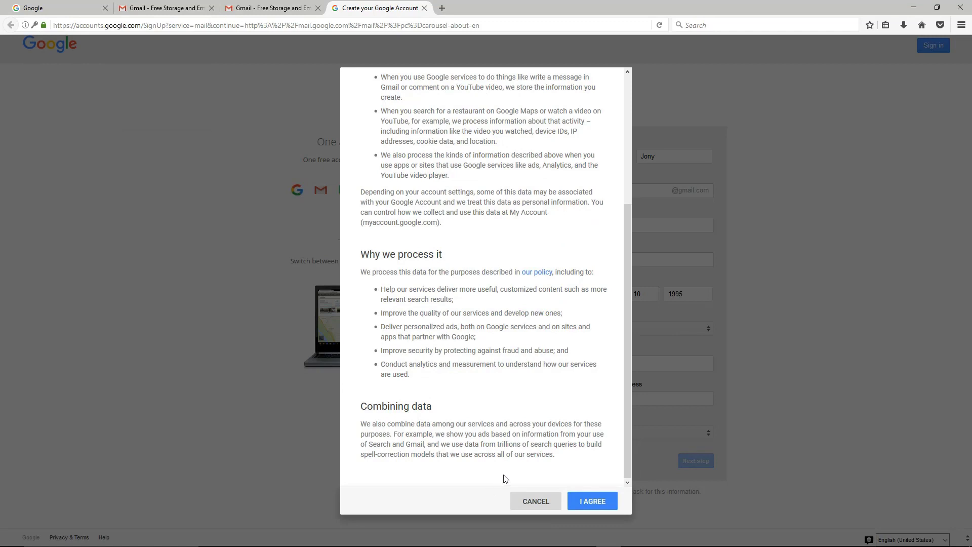
left_click(586, 502)
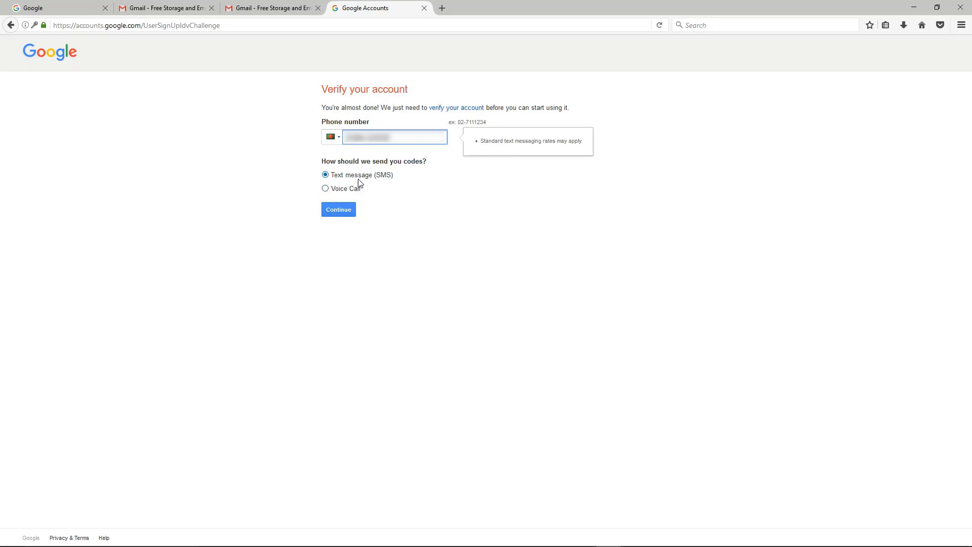
Try to request the verification code by Text message (SMS) with the prefilled phone number
left_click(325, 189)
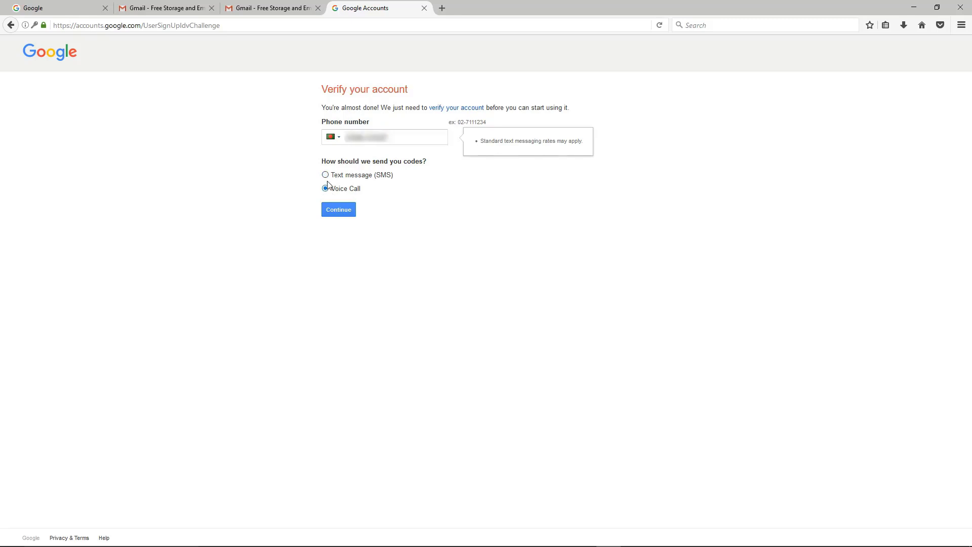
left_click(325, 175)
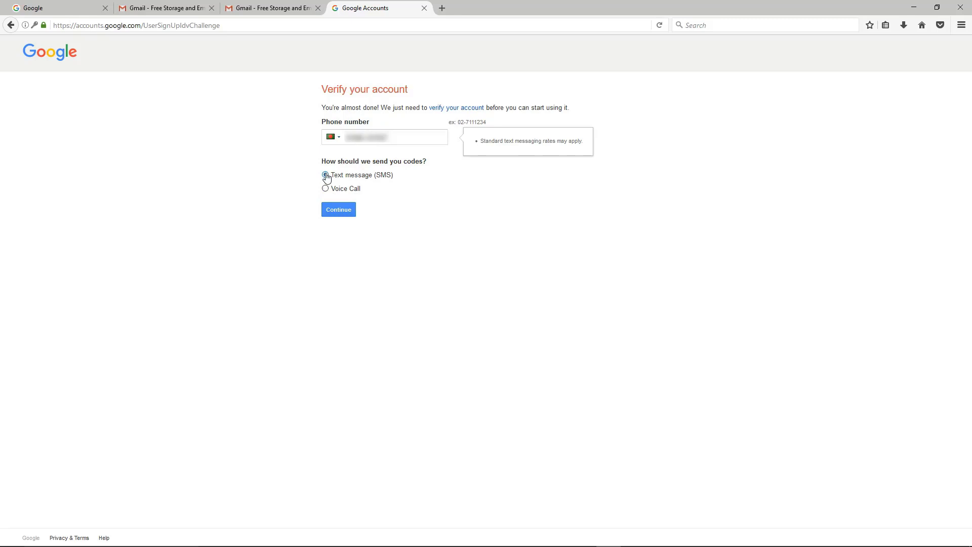
left_click(342, 211)
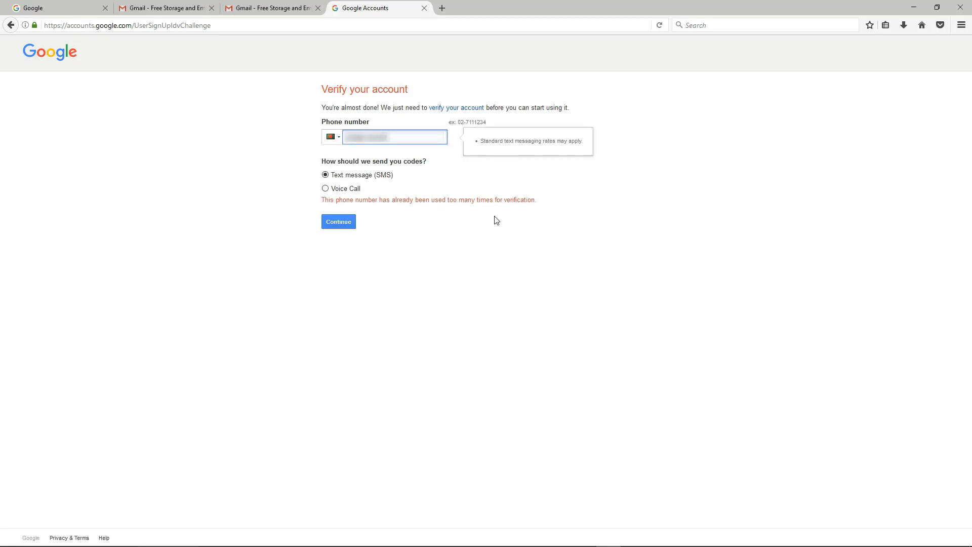
Replace the phone number with a different one and request the verification code by text message
key("ctrl+t")
left_click_drag(401, 140, 346, 138)
left_click(339, 222)
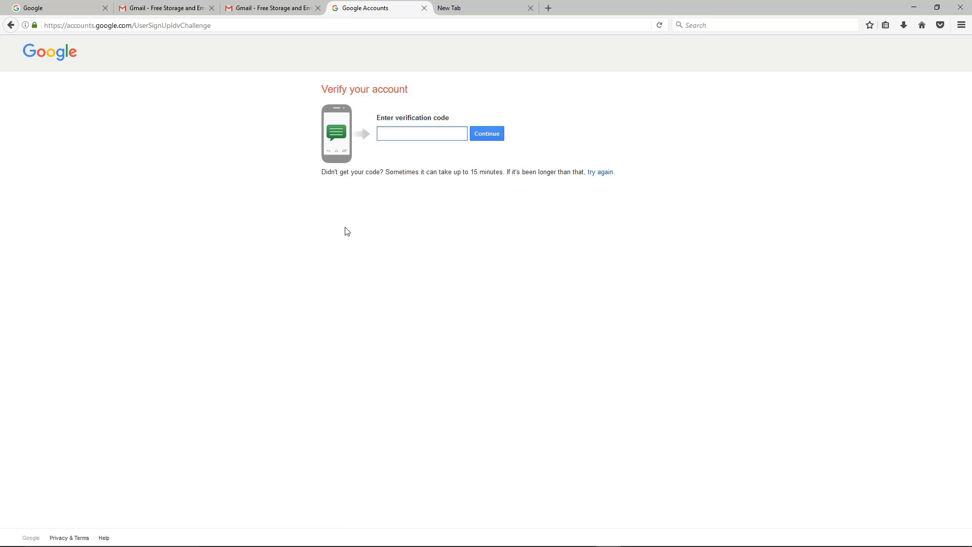
Submit the account verification code and continue to the new Gmail inbox, dismissing its welcome dialog
left_click(487, 137)
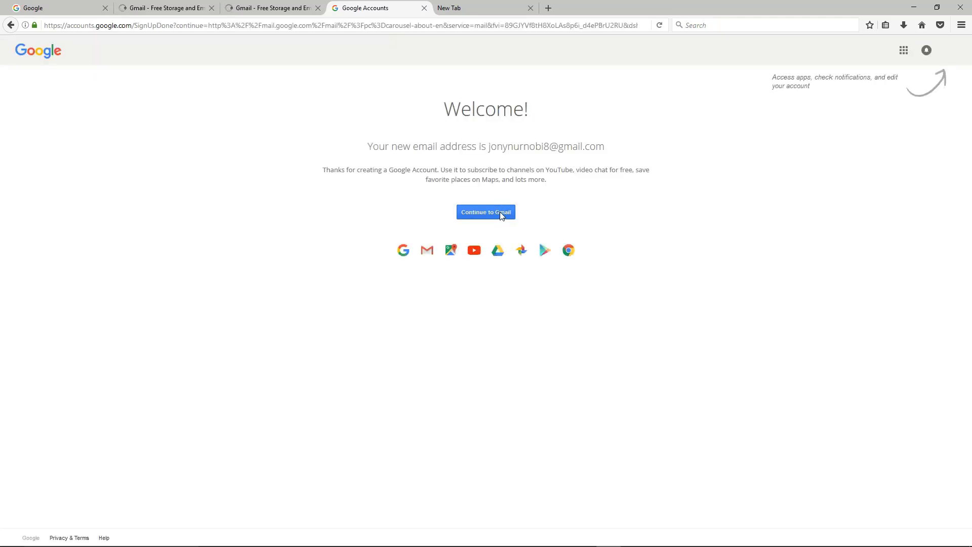
left_click(501, 214)
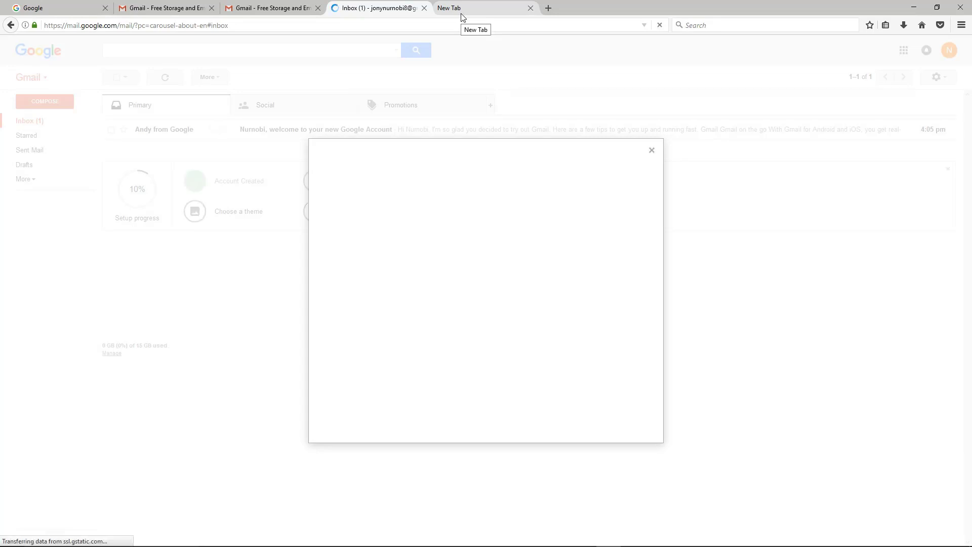
left_click(652, 154)
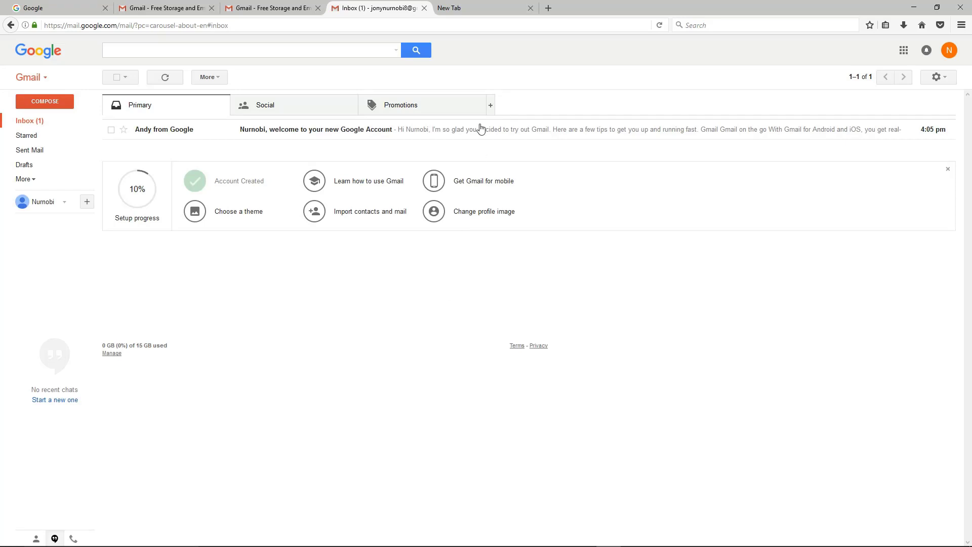
Open YouTube in the empty browser tab and sign in with the new Google account
left_click(480, 9)
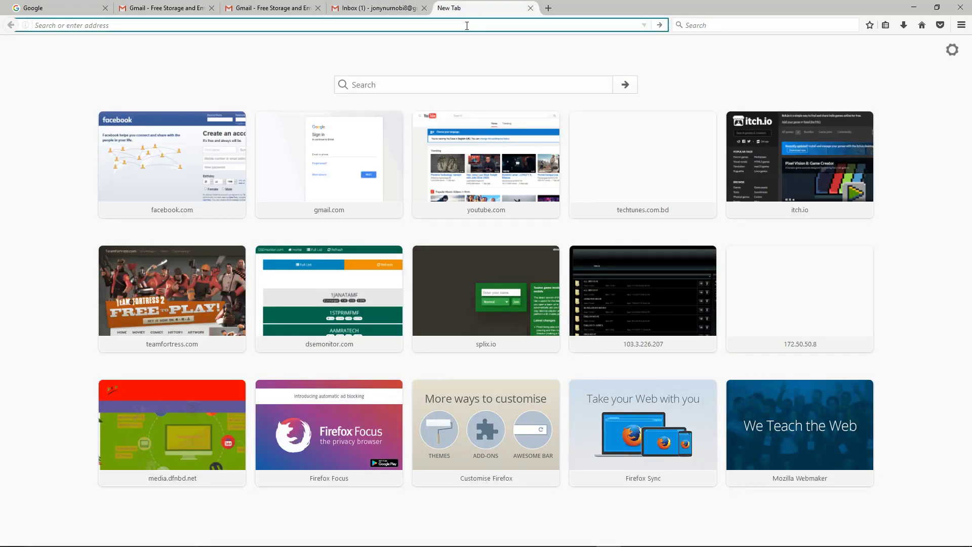
type("youtube.com")
key("Return")
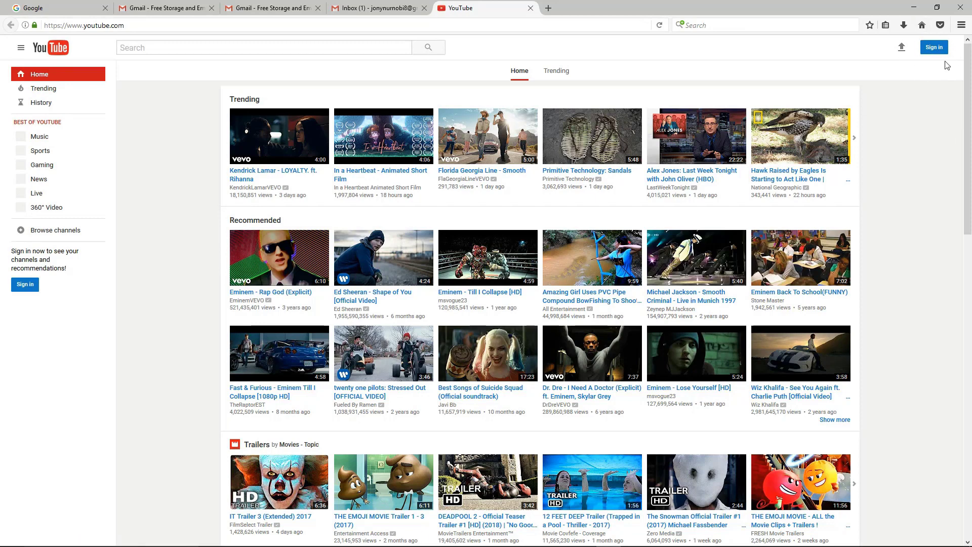
left_click(934, 47)
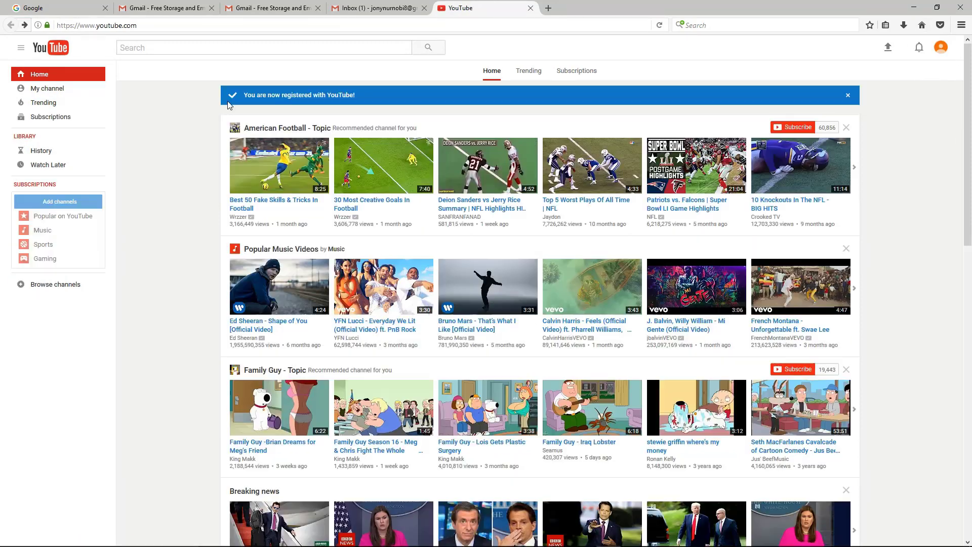
left_click_drag(227, 105, 361, 105)
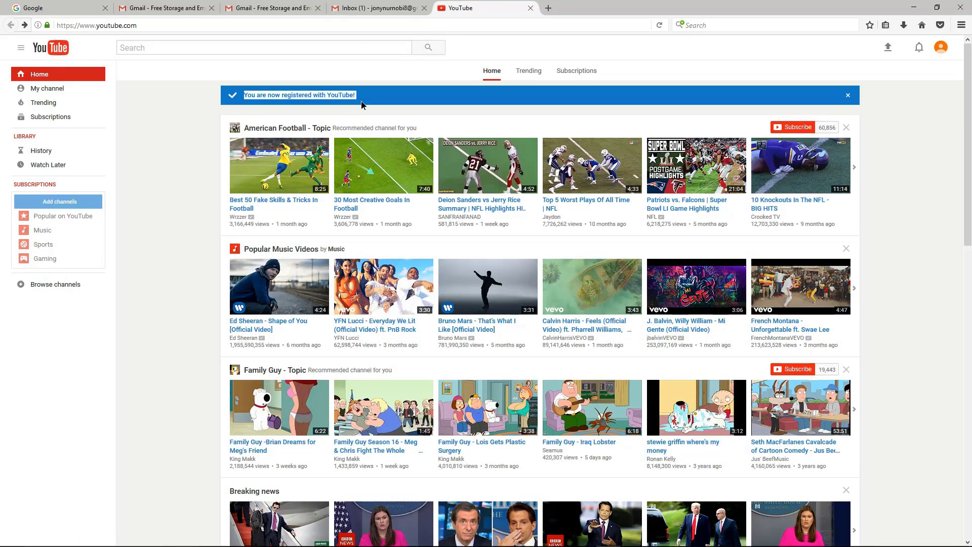
left_click(940, 47)
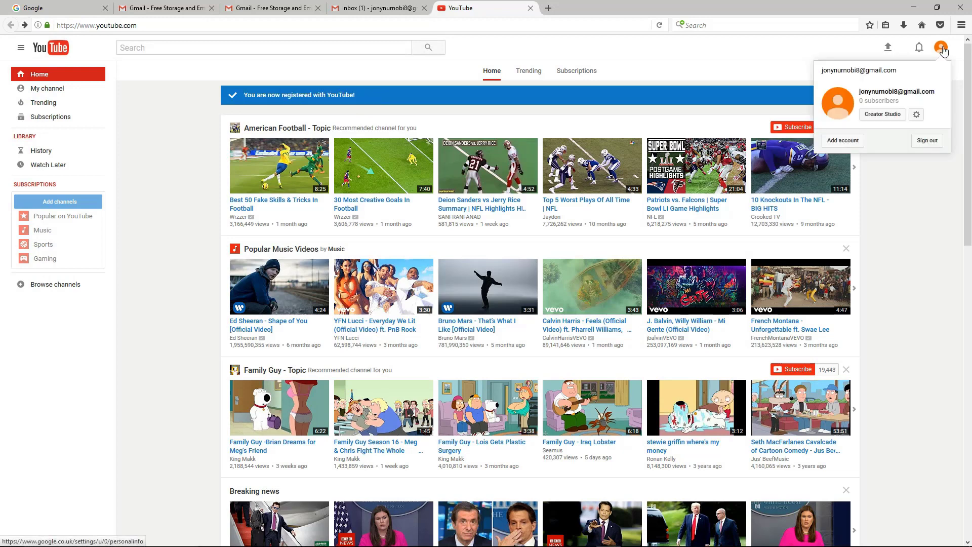
left_click(941, 47)
left_click(940, 47)
left_click(944, 53)
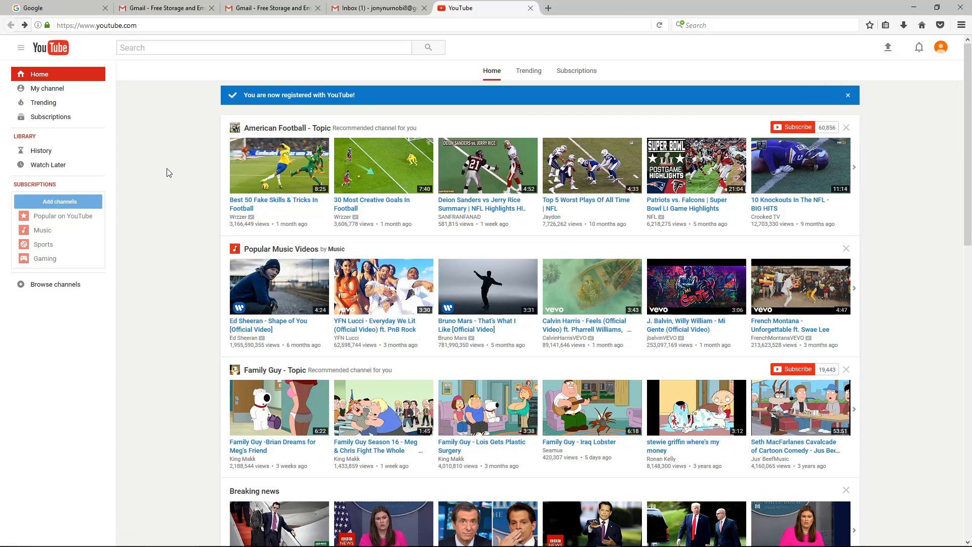
Open My channel and create the YouTube channel under the account holder's prefilled name
left_click(57, 90)
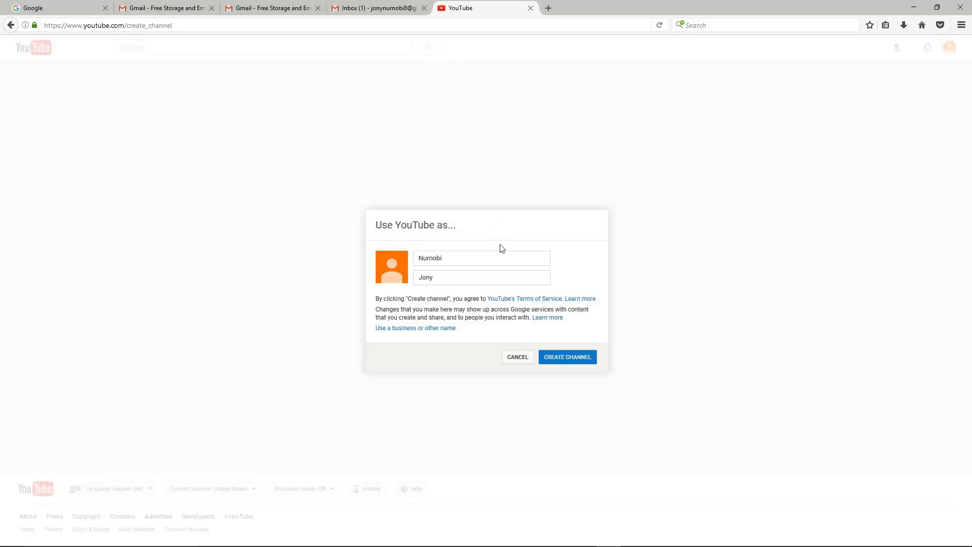
double_click(476, 263)
left_click(463, 275)
left_click(452, 262)
left_click_drag(450, 264, 413, 261)
type("Sam")
left_click(556, 359)
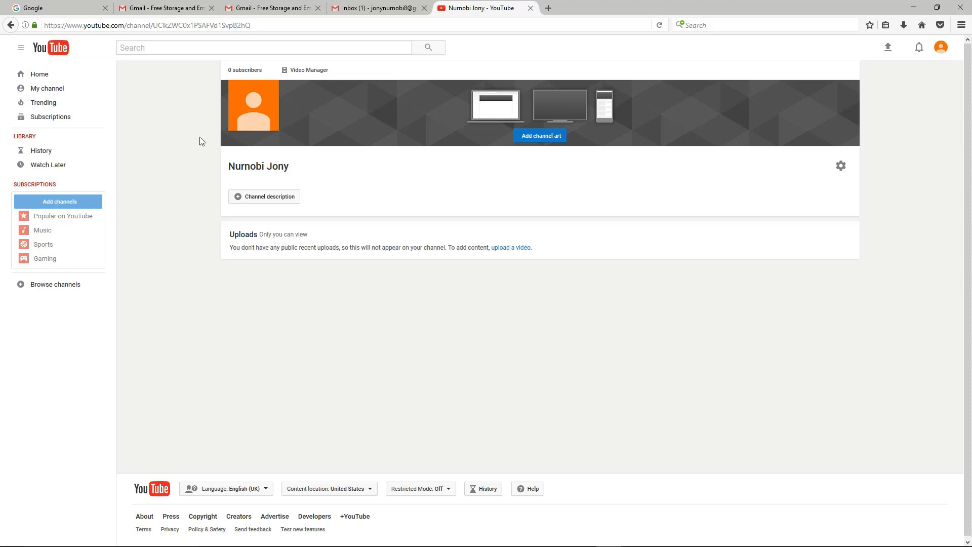
Open Creator Studio for the new channel and go to its Status and features page
mouse_move(268, 105)
left_click(940, 47)
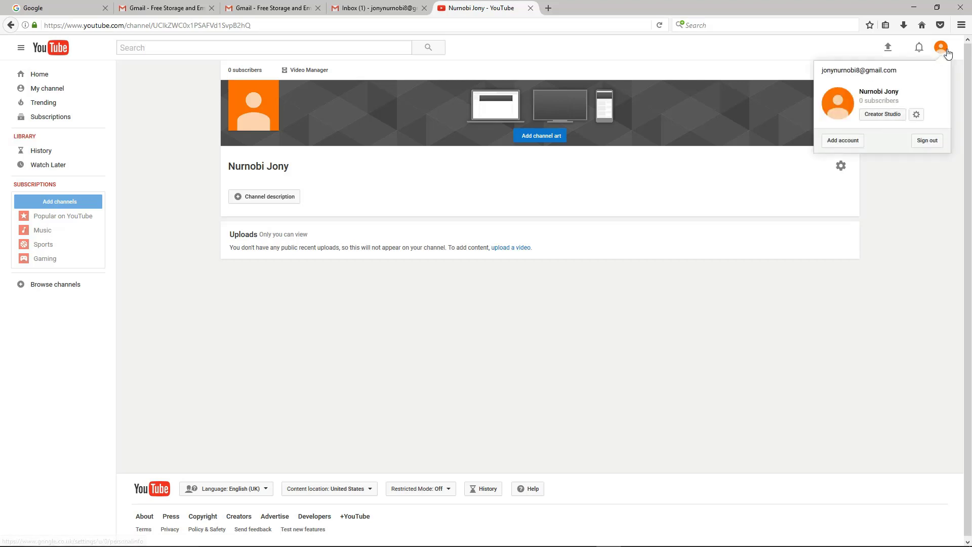
left_click(944, 51)
left_click(941, 53)
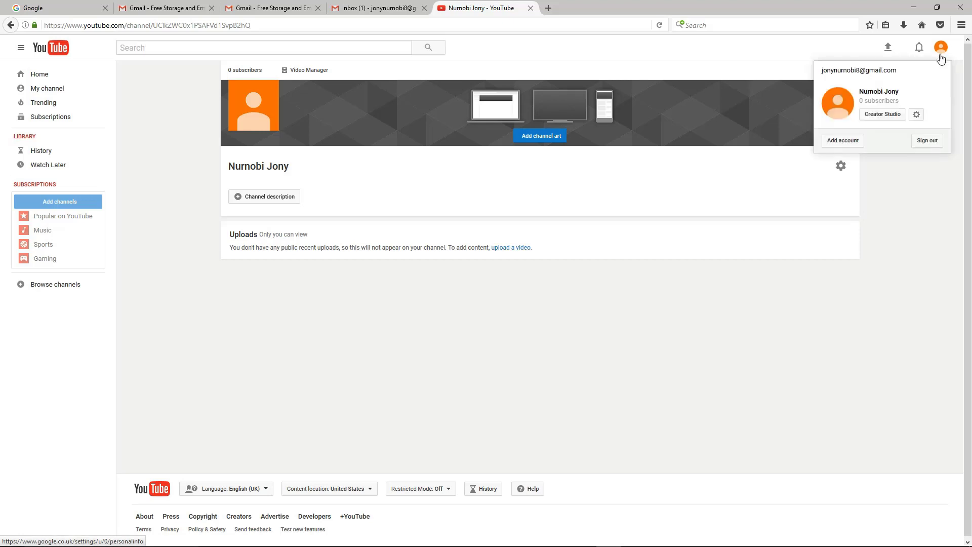
left_click(887, 115)
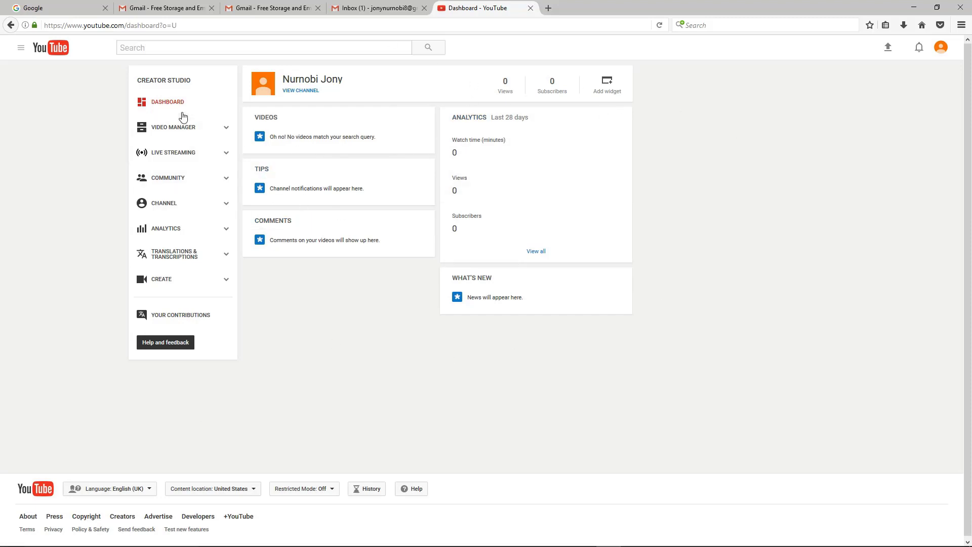
left_click(177, 205)
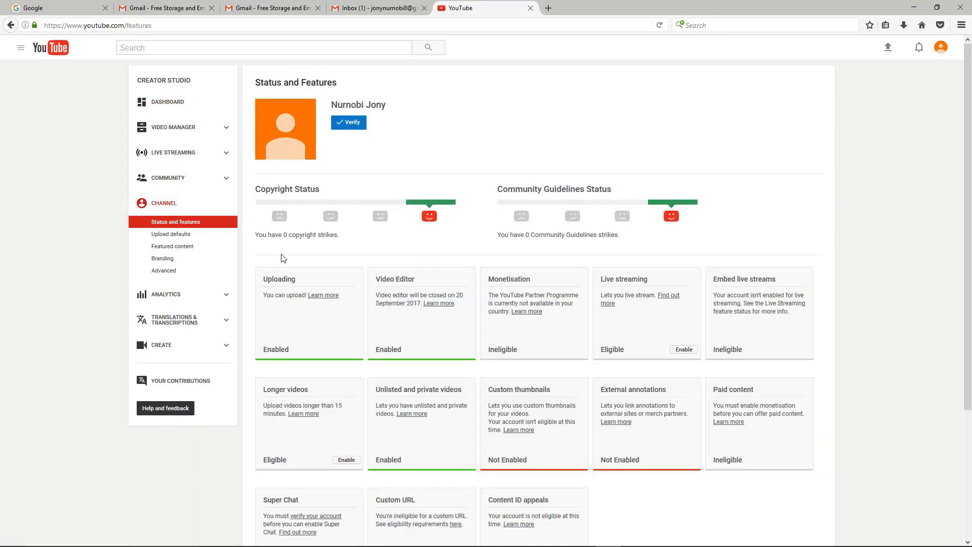
scroll(283, 258, "down", 2)
scroll(426, 156, "up", 1)
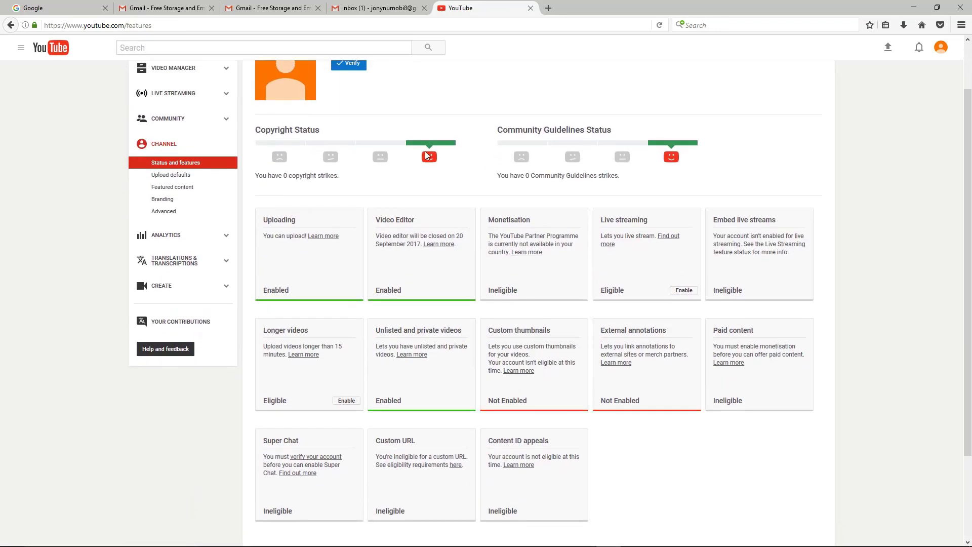
scroll(427, 155, "up", 1)
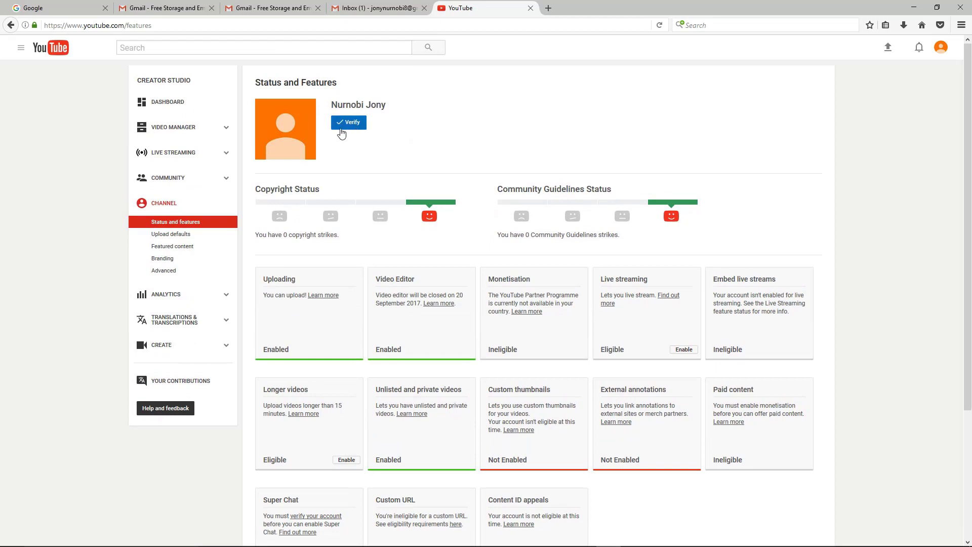
Start the channel's account verification with Bangladesh as the country and request the code by text message to the phone number
left_click(355, 124)
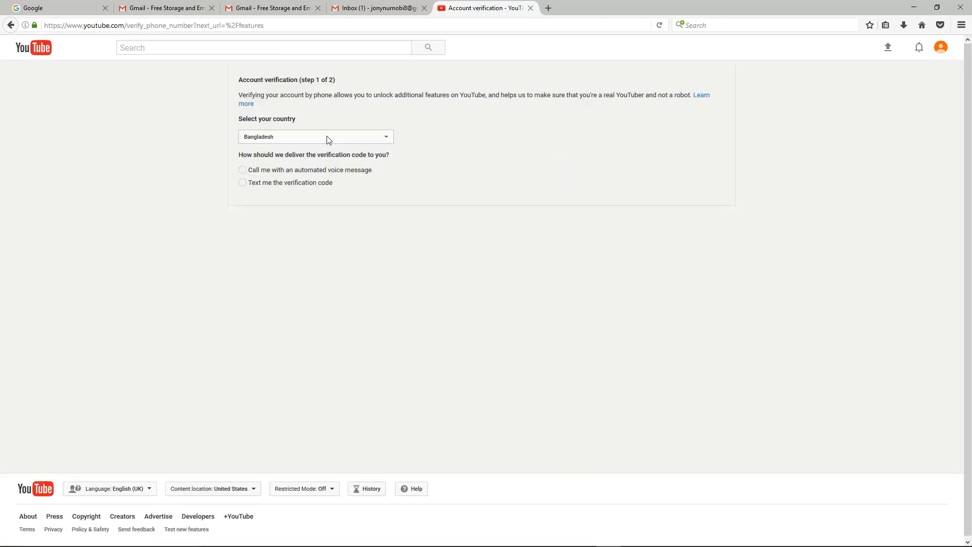
left_click(326, 138)
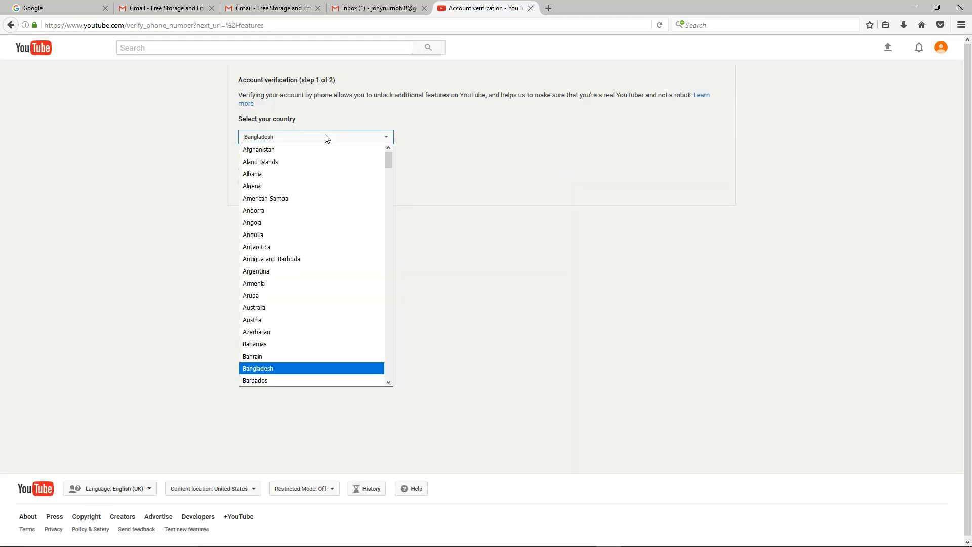
left_click(325, 136)
left_click(325, 136)
left_click(325, 136)
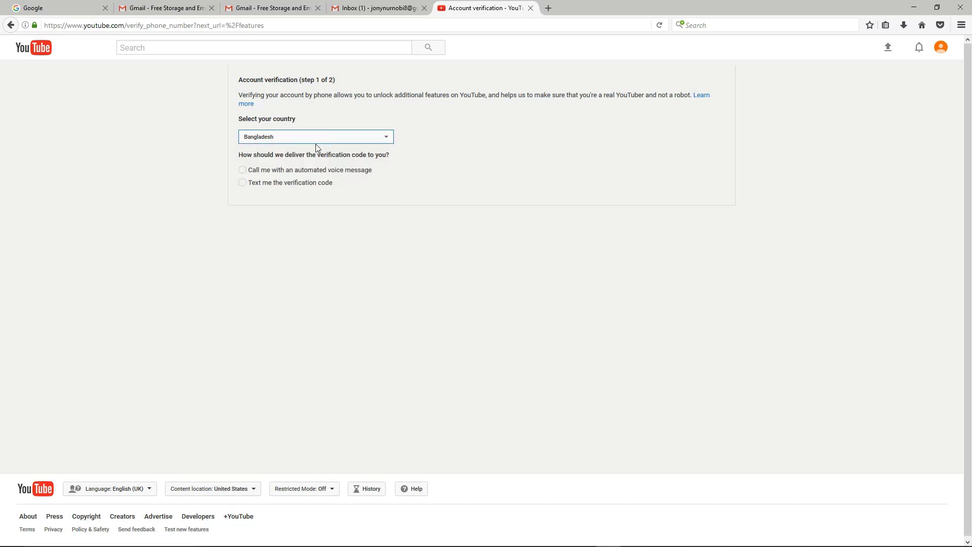
left_click(243, 183)
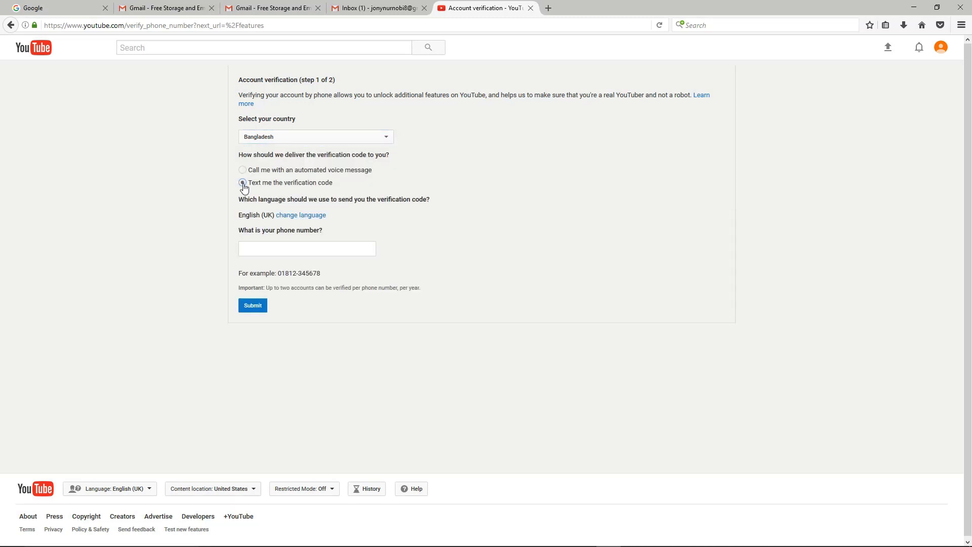
left_click(287, 254)
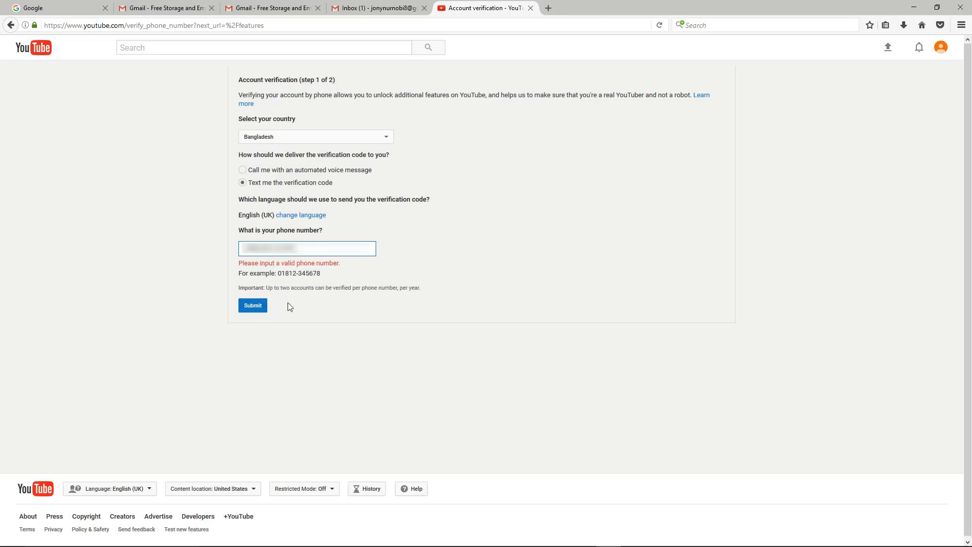
left_click(262, 310)
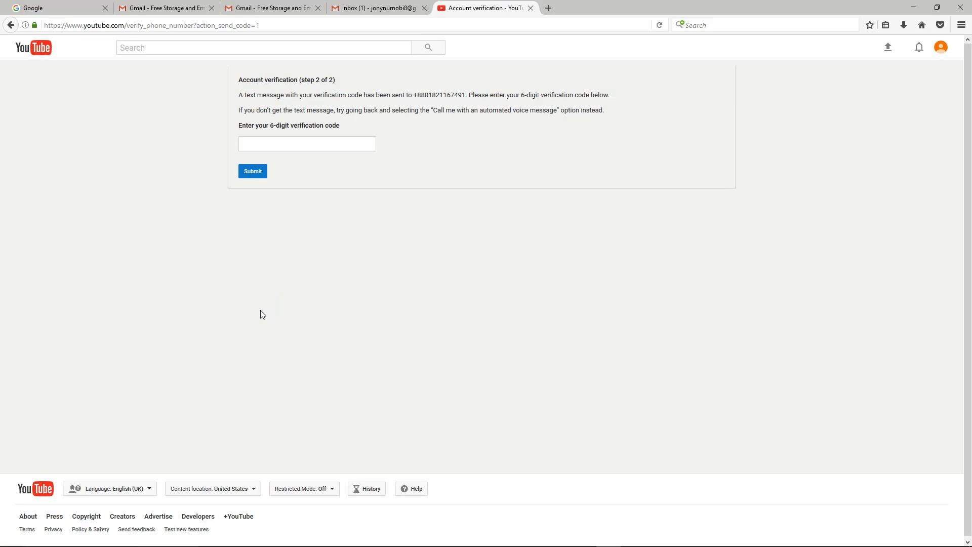
Submit the 6-digit verification code and continue back to the Status and features page
left_click(323, 144)
key("ctrl+v")
left_click(261, 176)
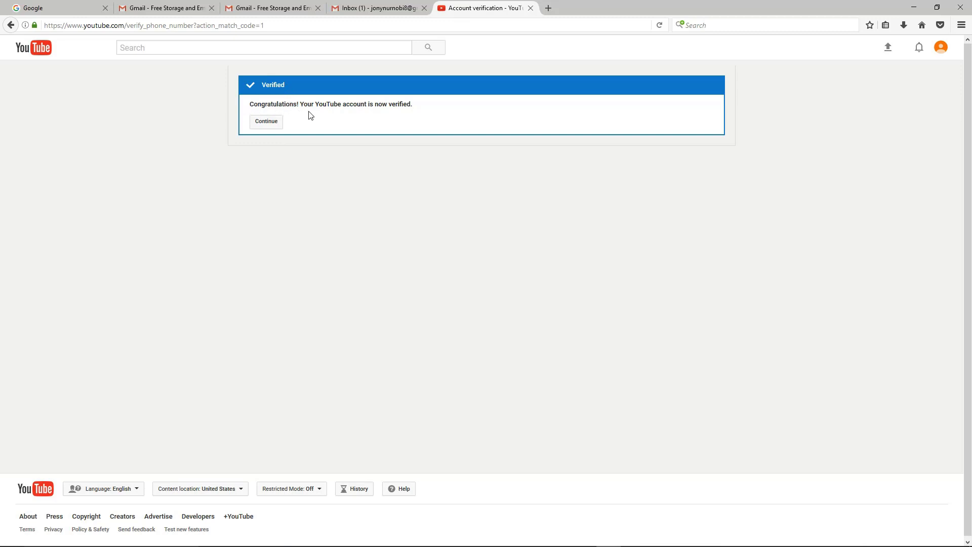
left_click(284, 125)
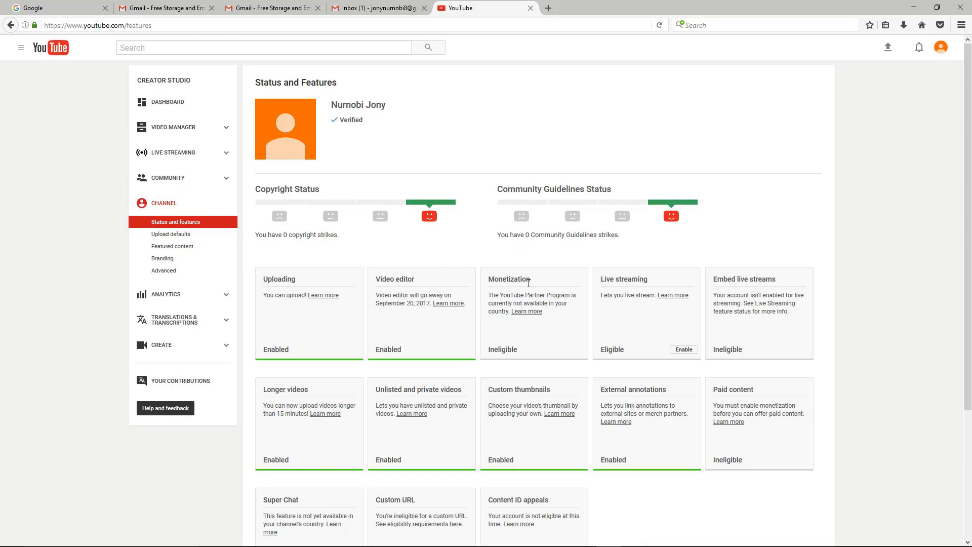
left_click_drag(536, 280, 489, 285)
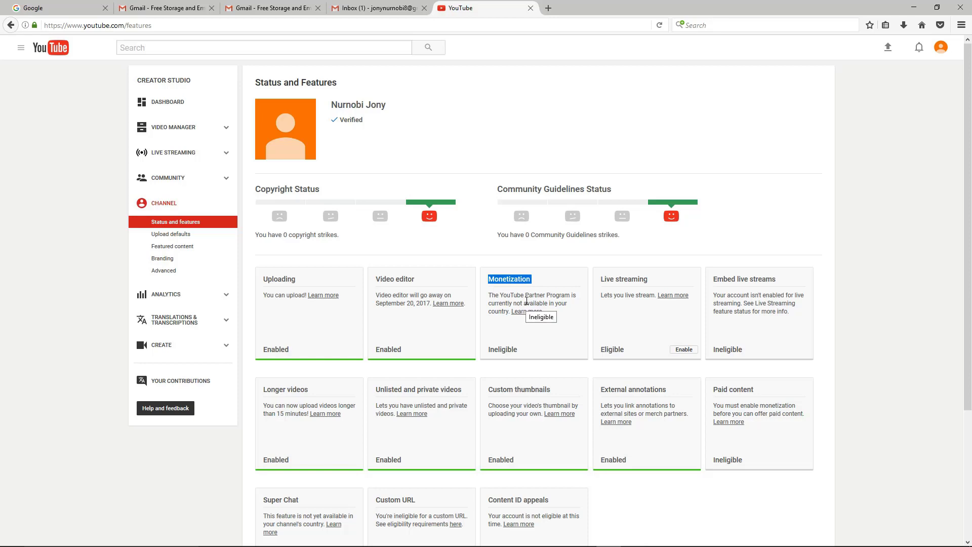
left_click(493, 297)
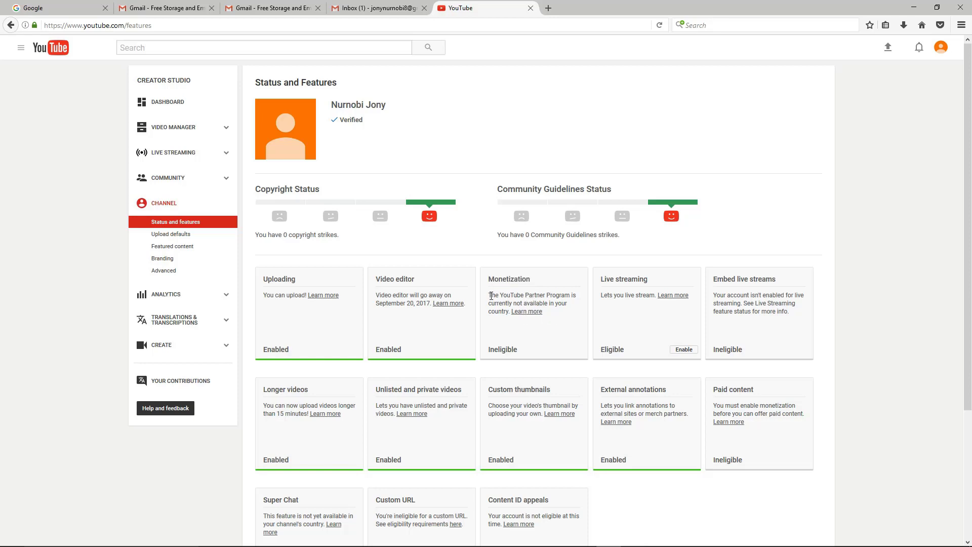
left_click_drag(488, 296, 572, 297)
double_click(561, 303)
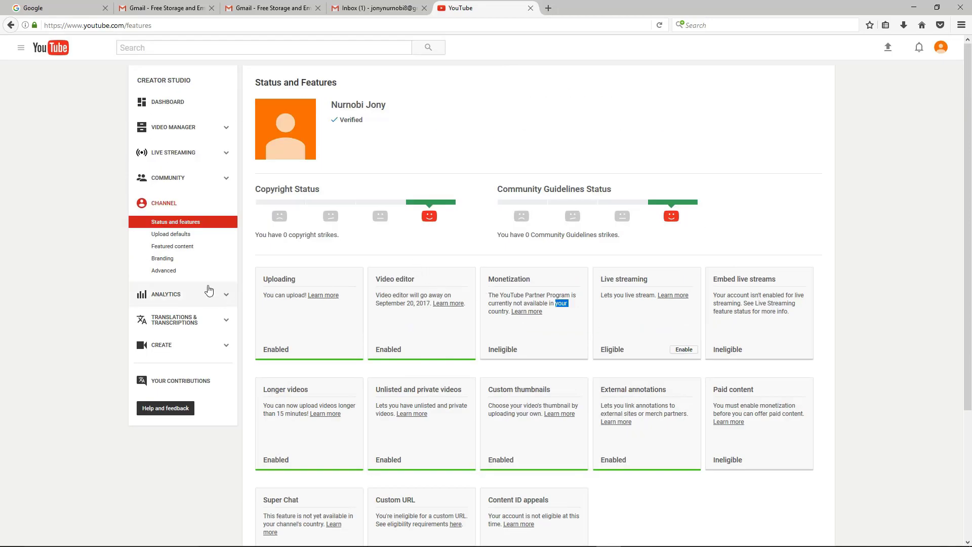
Set the channel's country to United States in the Advanced channel settings
left_click(163, 271)
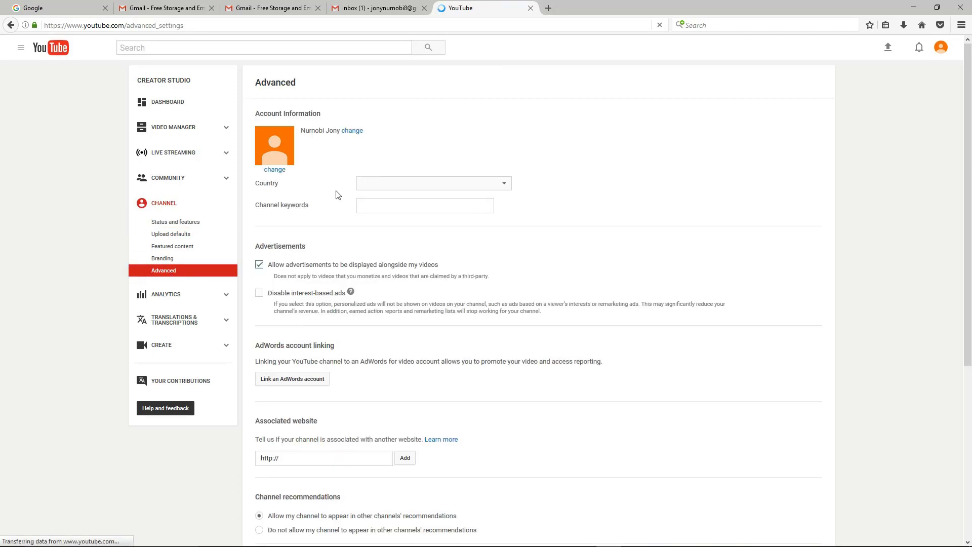
left_click(446, 183)
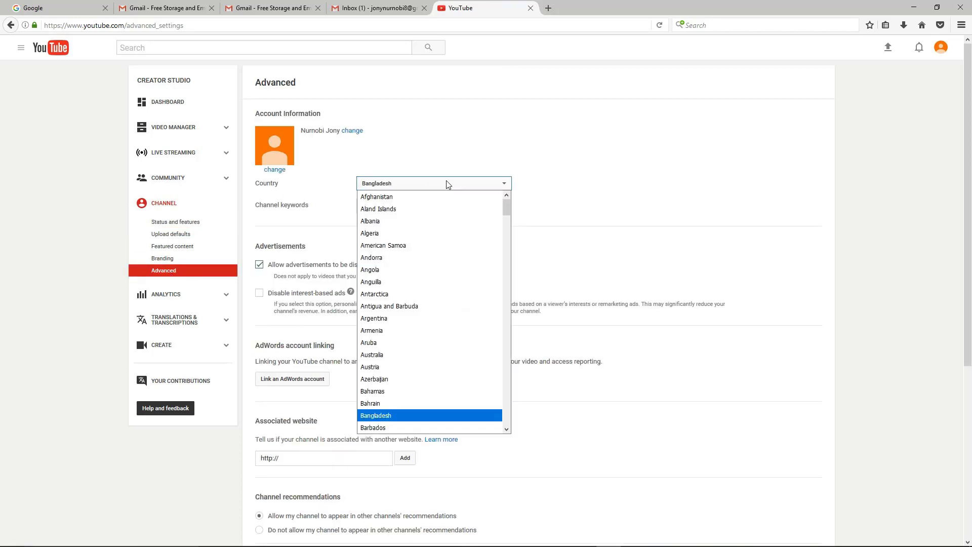
scroll(481, 291, "down", 20)
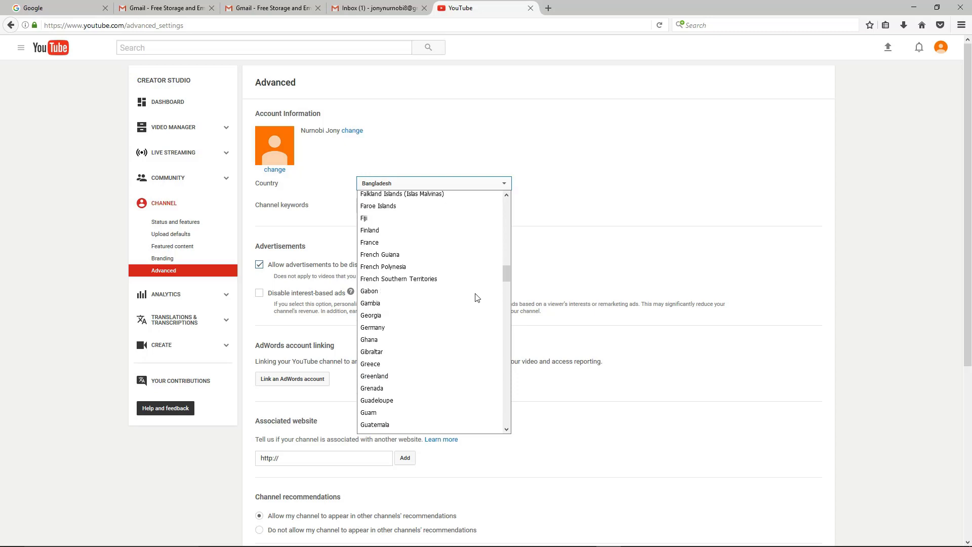
scroll(476, 297, "down", 20)
left_click(401, 274)
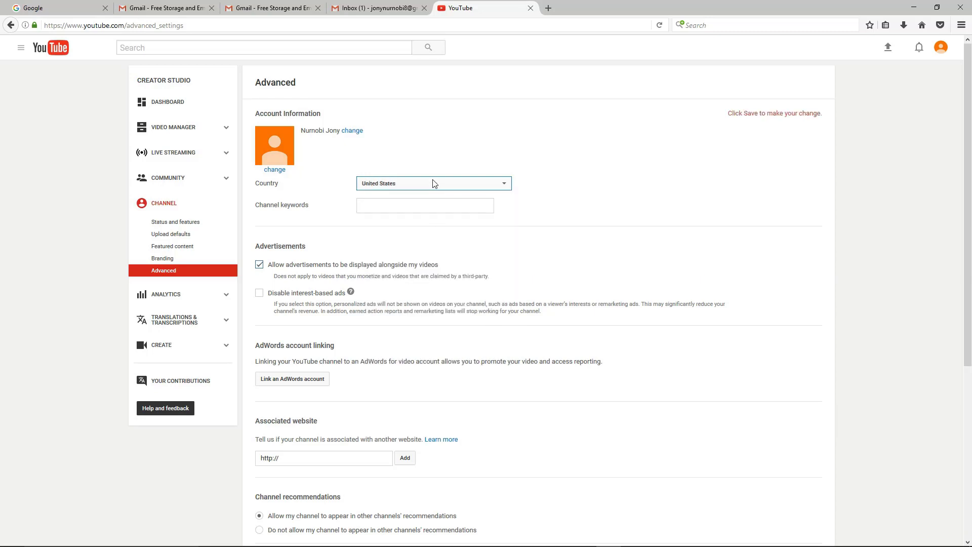
Enter "tech review" as the channel keywords and save the Advanced settings
left_click(399, 209)
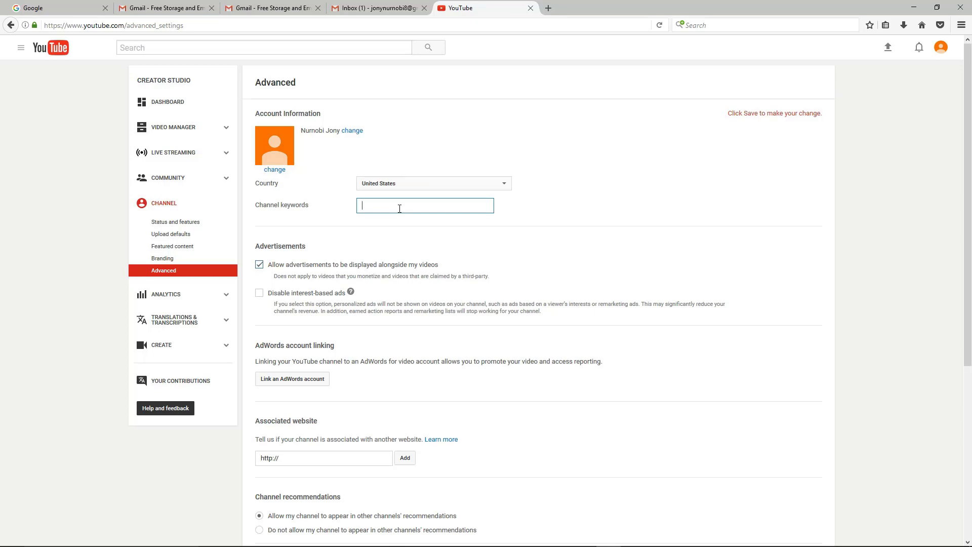
type("tech review")
scroll(513, 319, "down", 3)
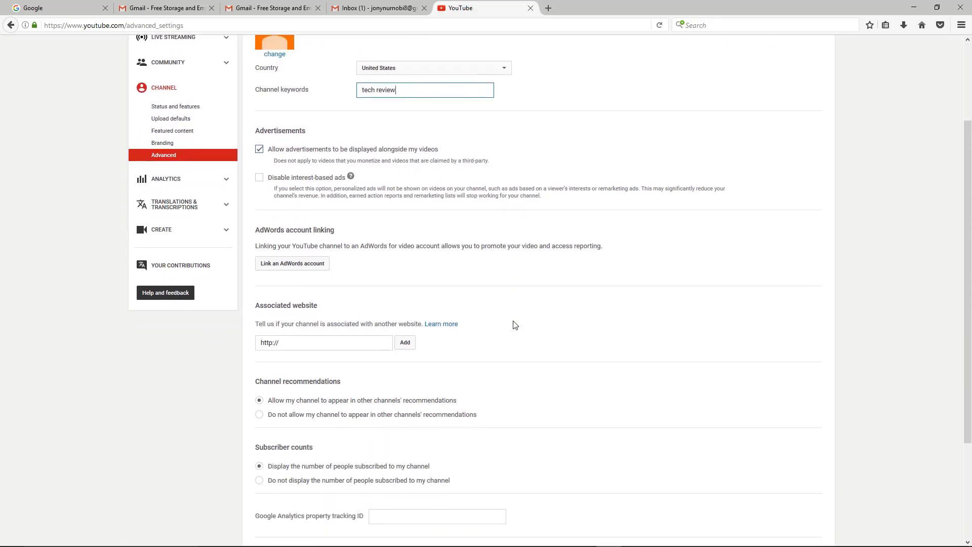
scroll(514, 324, "down", 3)
left_click(268, 412)
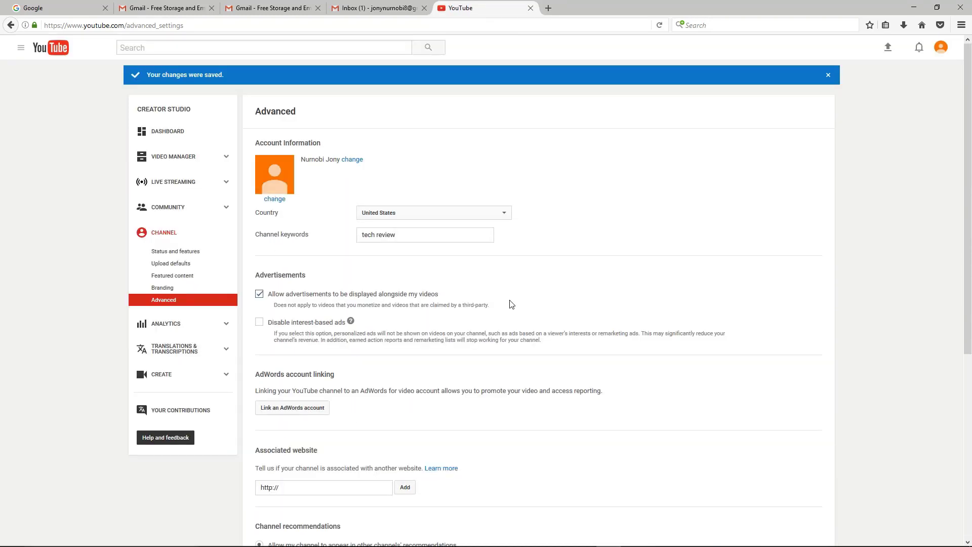
Return to Status and features, enable Monetization, and start the YouTube Partner Program terms step
left_click(175, 253)
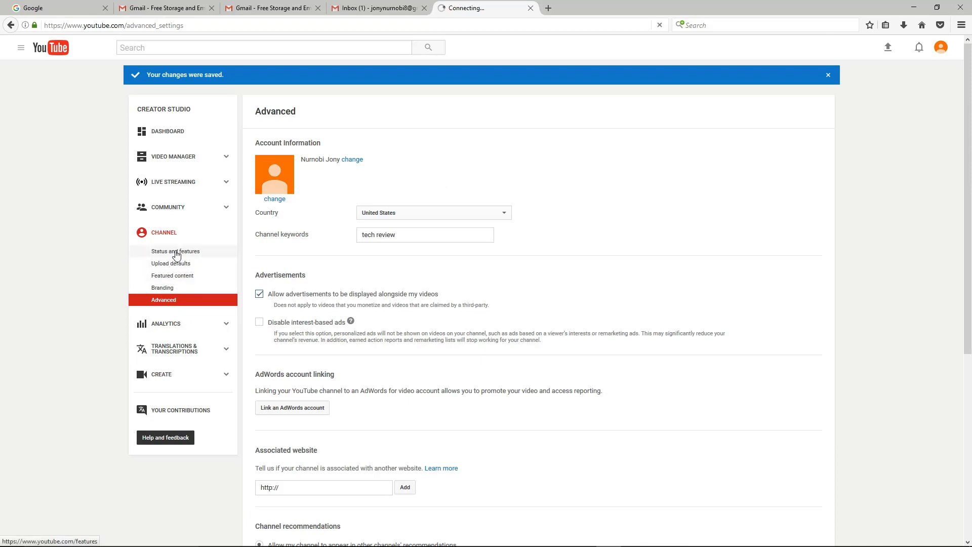
scroll(579, 250, "down", 2)
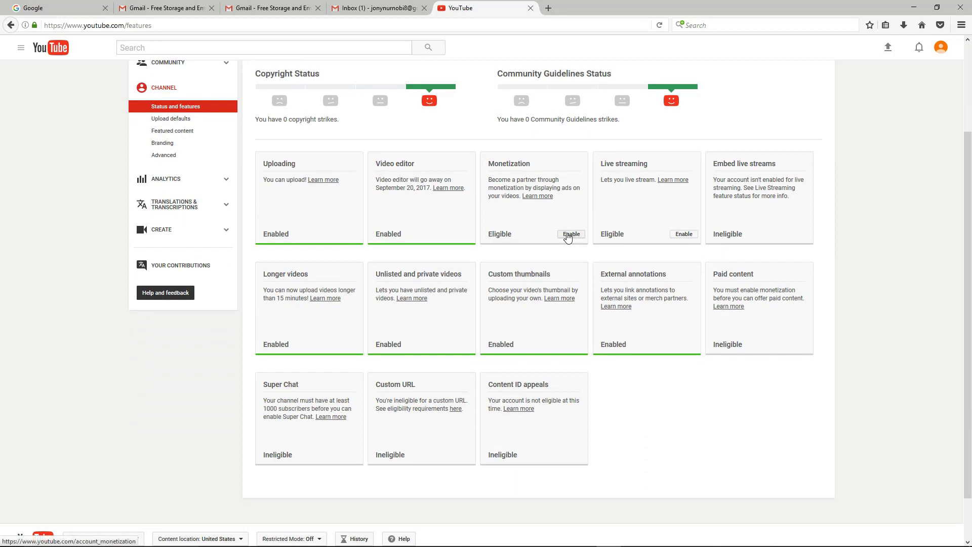
left_click(569, 237)
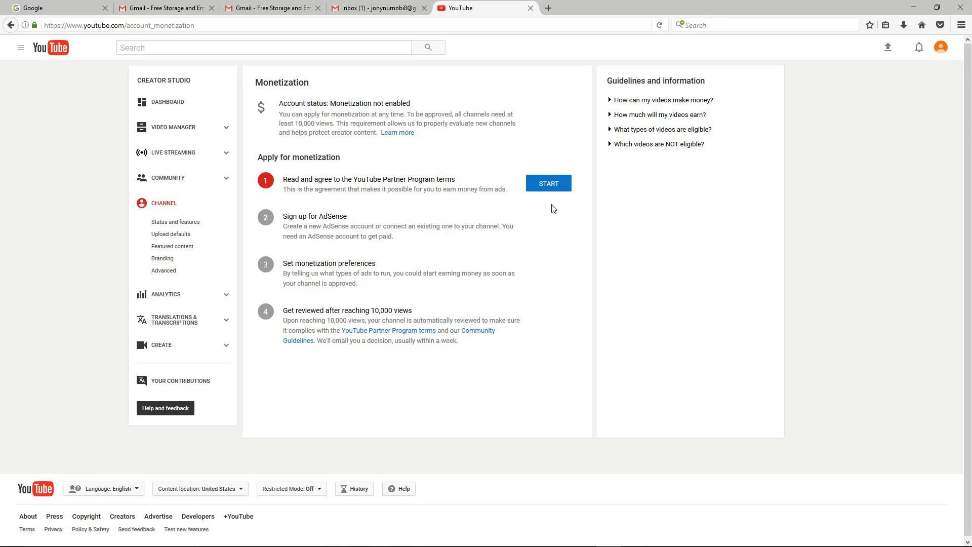
left_click(547, 185)
left_click(546, 183)
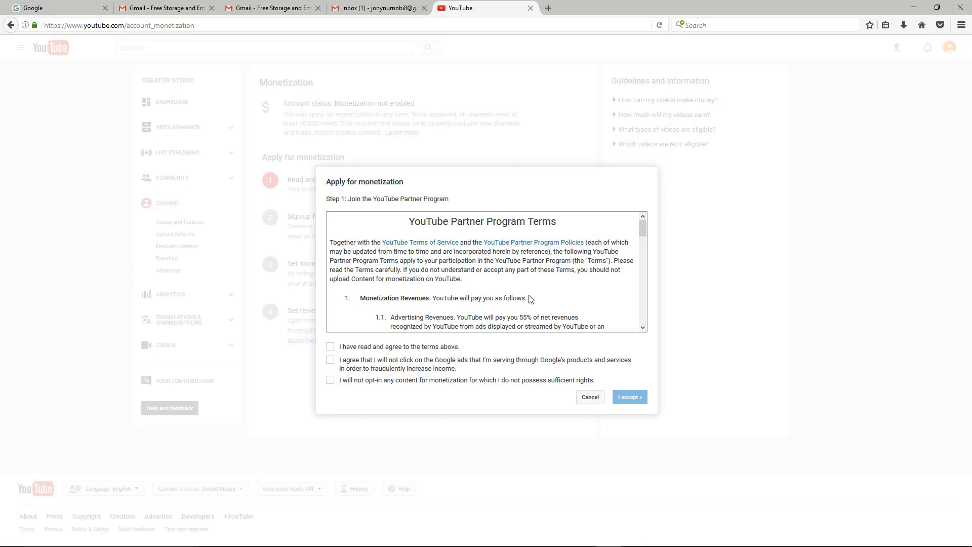
Agree to all three YouTube Partner Program statements and accept the terms
scroll(526, 292, "down", 15)
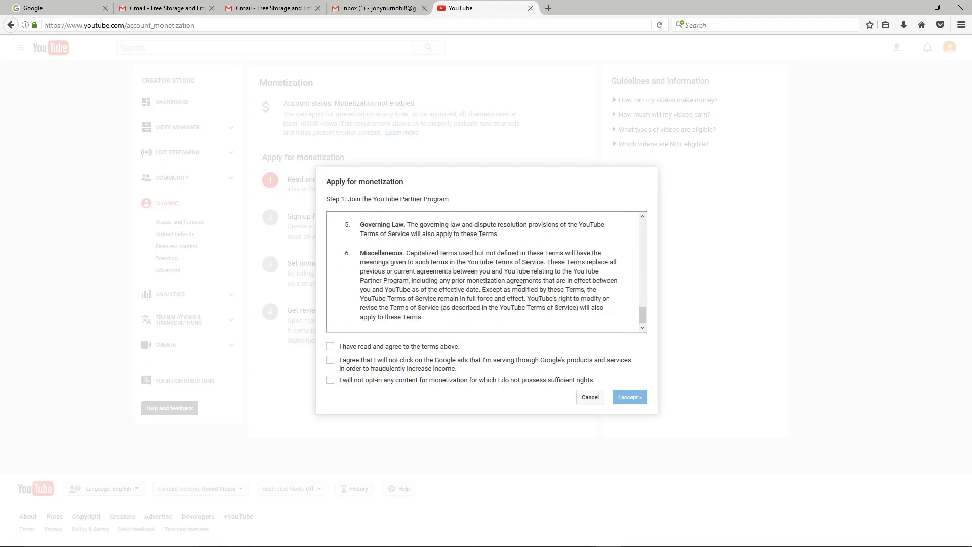
left_click(330, 346)
left_click(330, 359)
left_click(330, 381)
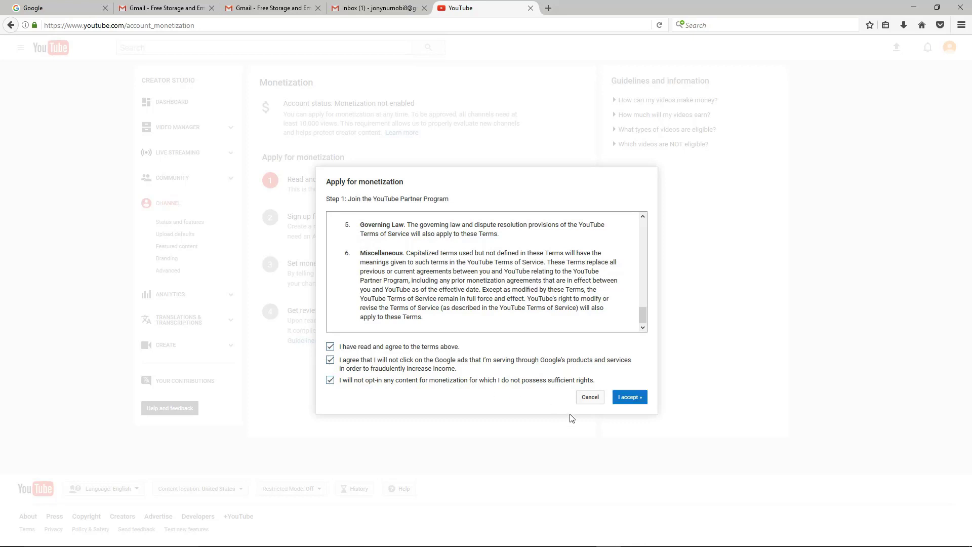
left_click(628, 400)
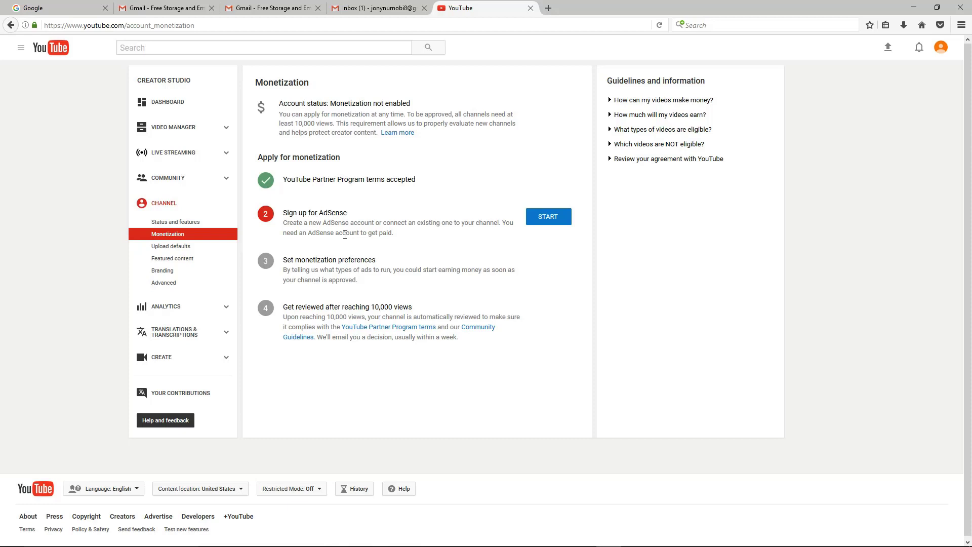
Start the AdSense sign-up for the channel, view the AdSense welcome page, and return to the Monetization page
left_click(542, 221)
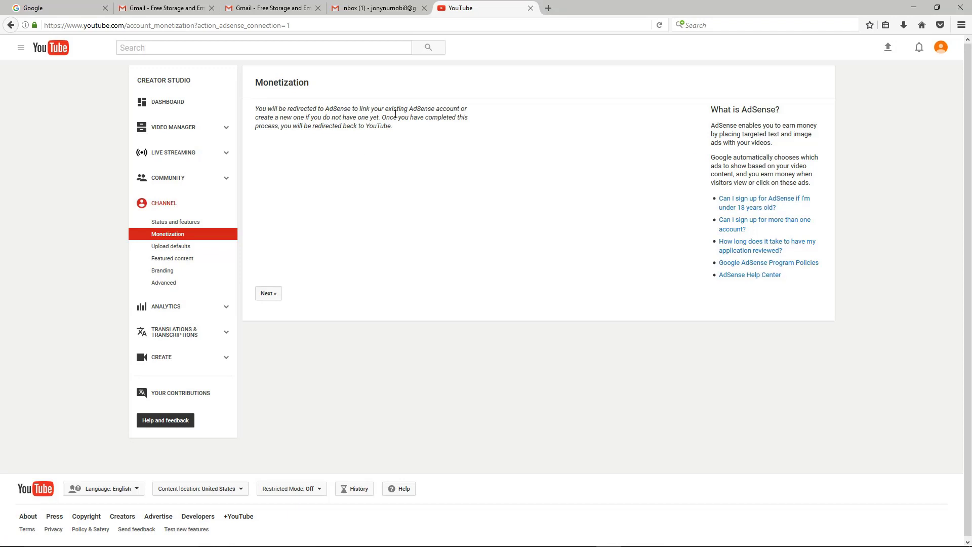
left_click(269, 299)
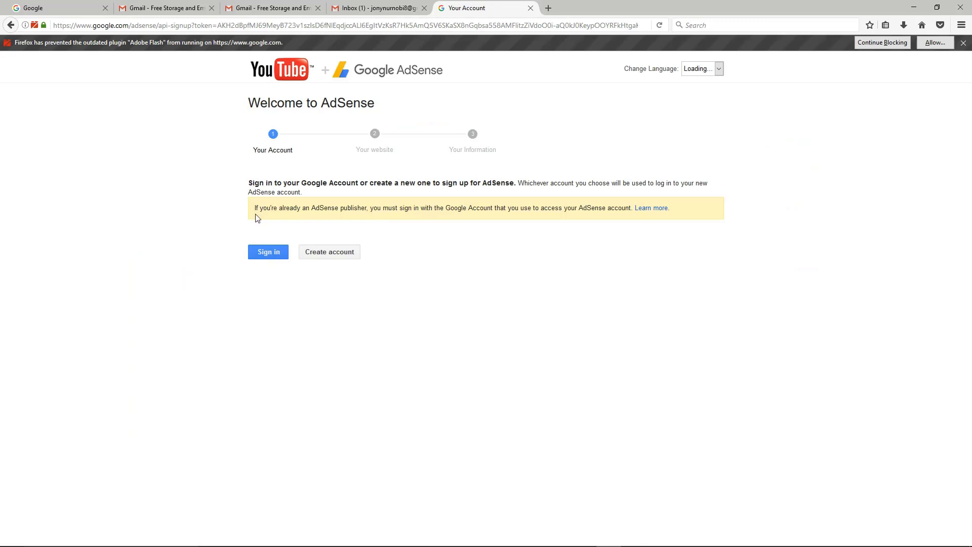
mouse_move(255, 208)
left_mouse_down()
mouse_move(669, 209)
mouse_move(301, 192)
mouse_move(253, 217)
left_mouse_up()
left_click(4, 22)
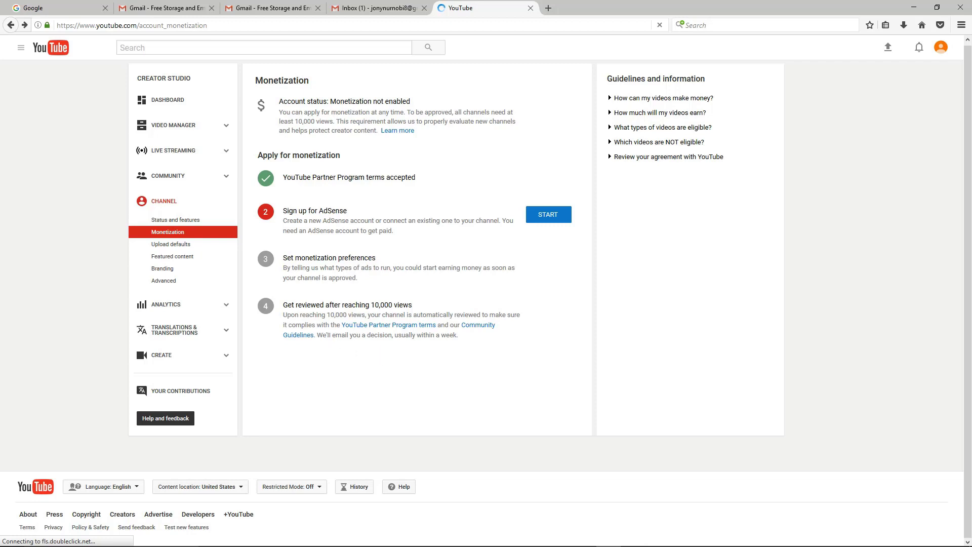
Highlight the sentence about the emailed review decision under the 10,000-view review step and clear the selection
left_click_drag(323, 335, 457, 335)
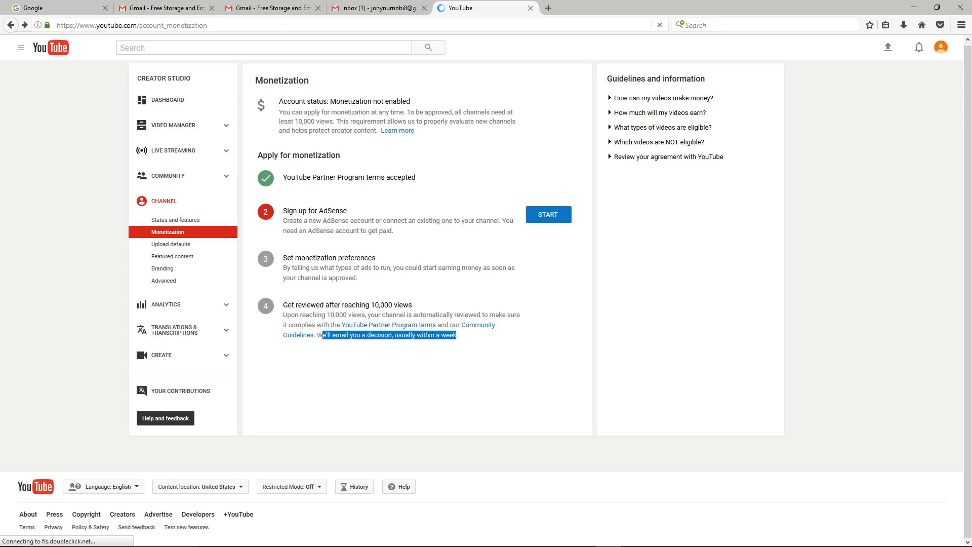
triple_click(467, 345)
left_click(464, 343)
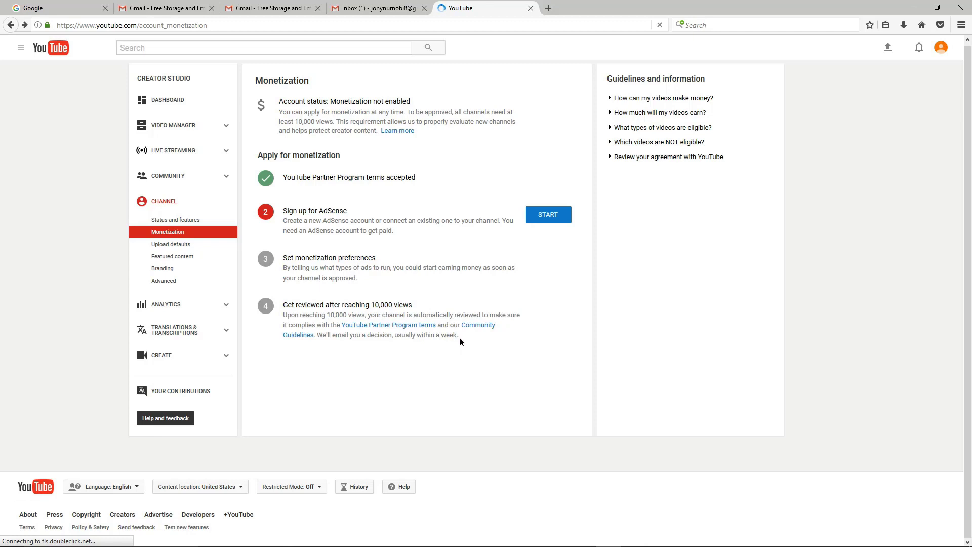
left_click_drag(459, 335, 326, 335)
triple_click(324, 337)
left_click(323, 339)
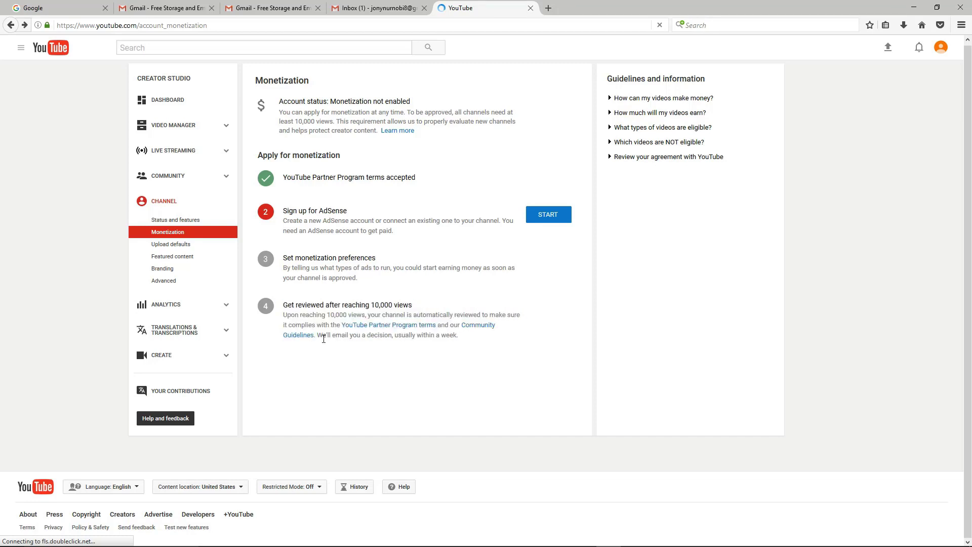